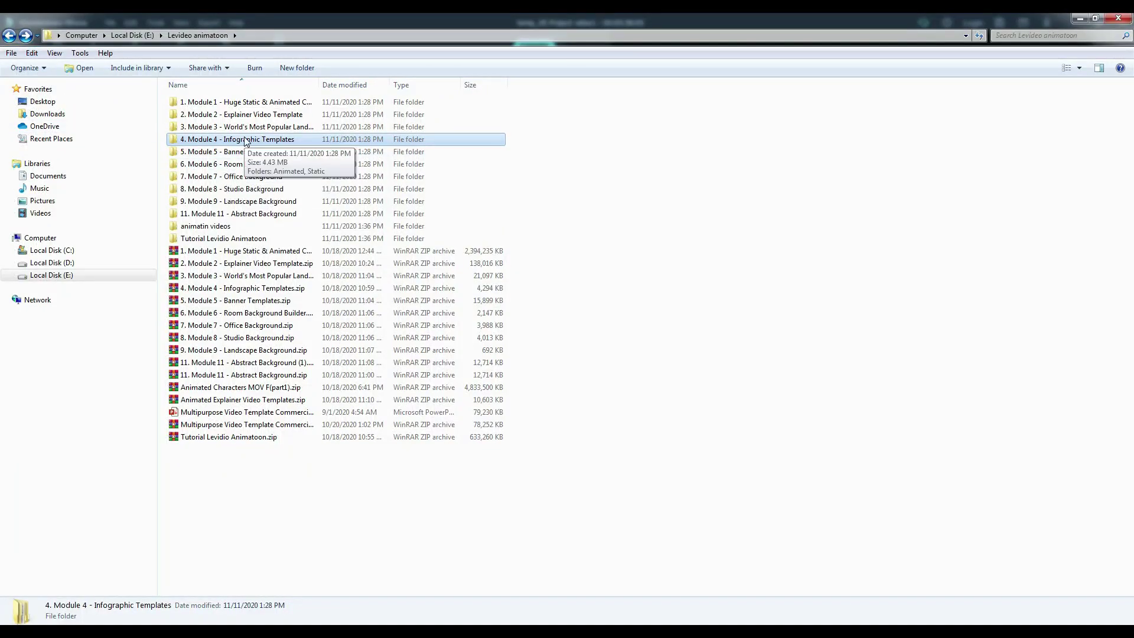
Open Flat.pptx from the 4. Module 4 - Infographic Templates > Animated folder
double_click(244, 138)
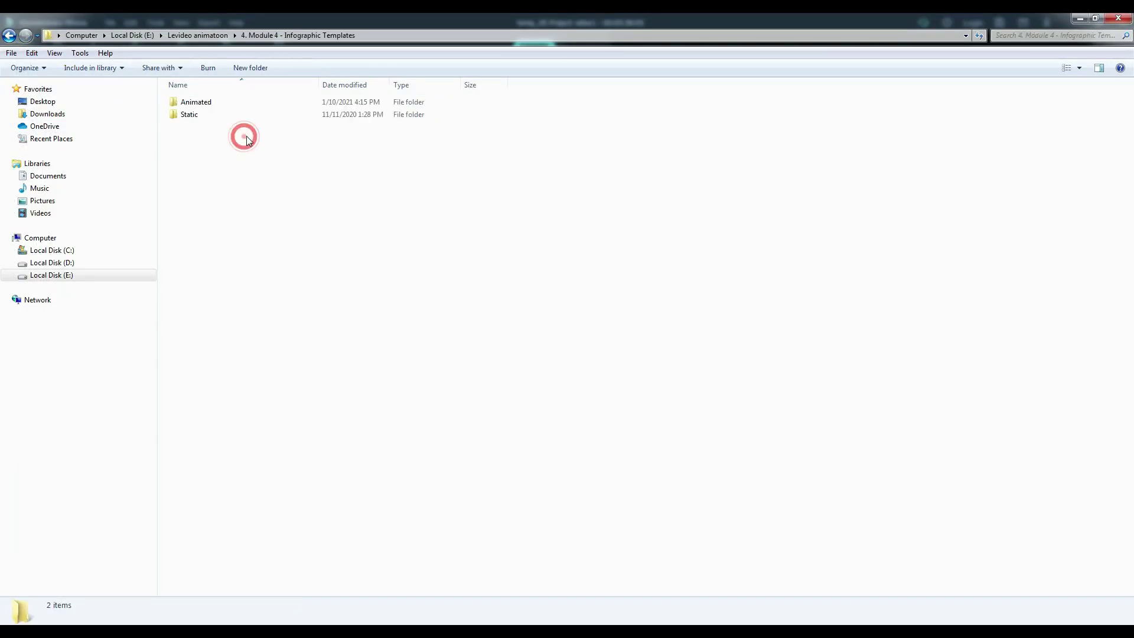
left_click(231, 107)
double_click(229, 105)
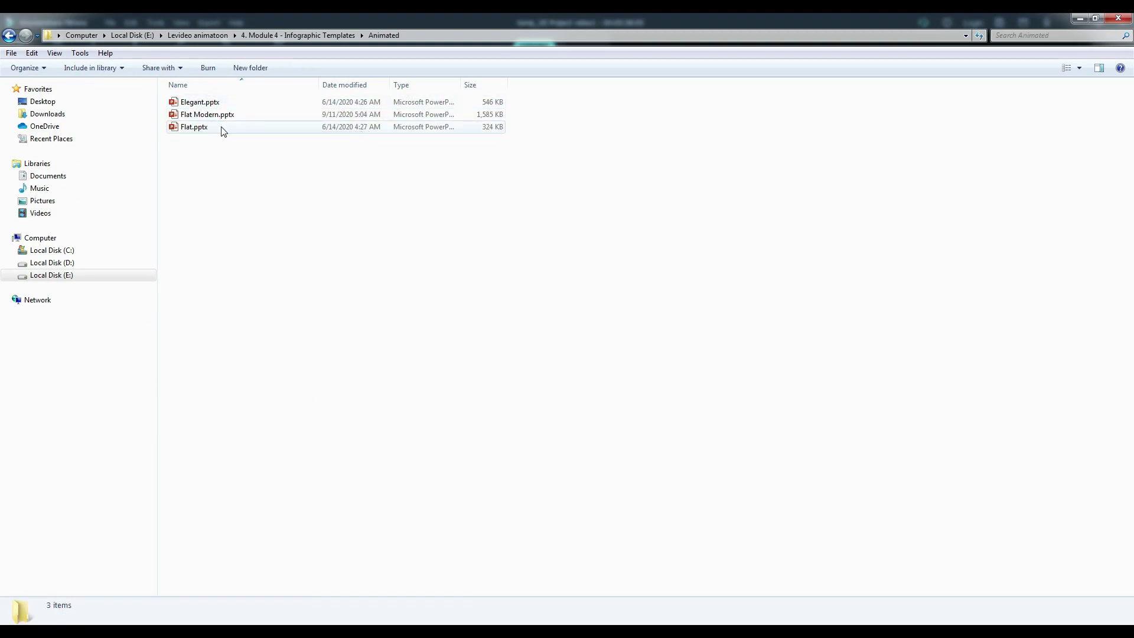
double_click(195, 127)
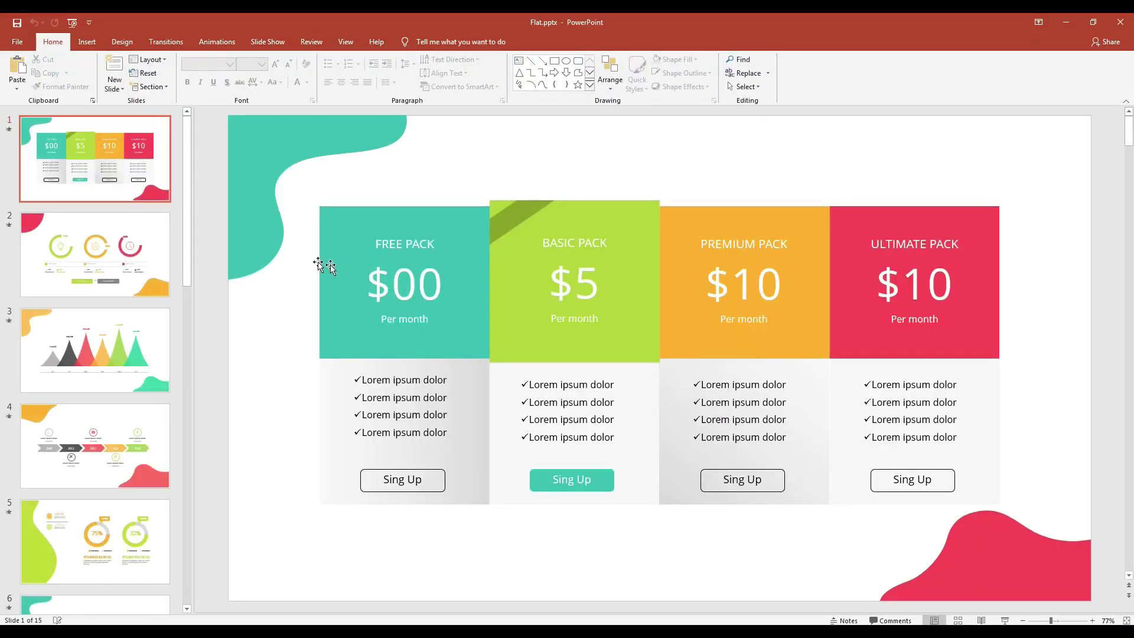
Browse the template's slides 2–4, then return to the pricing table slide
left_click(10, 228)
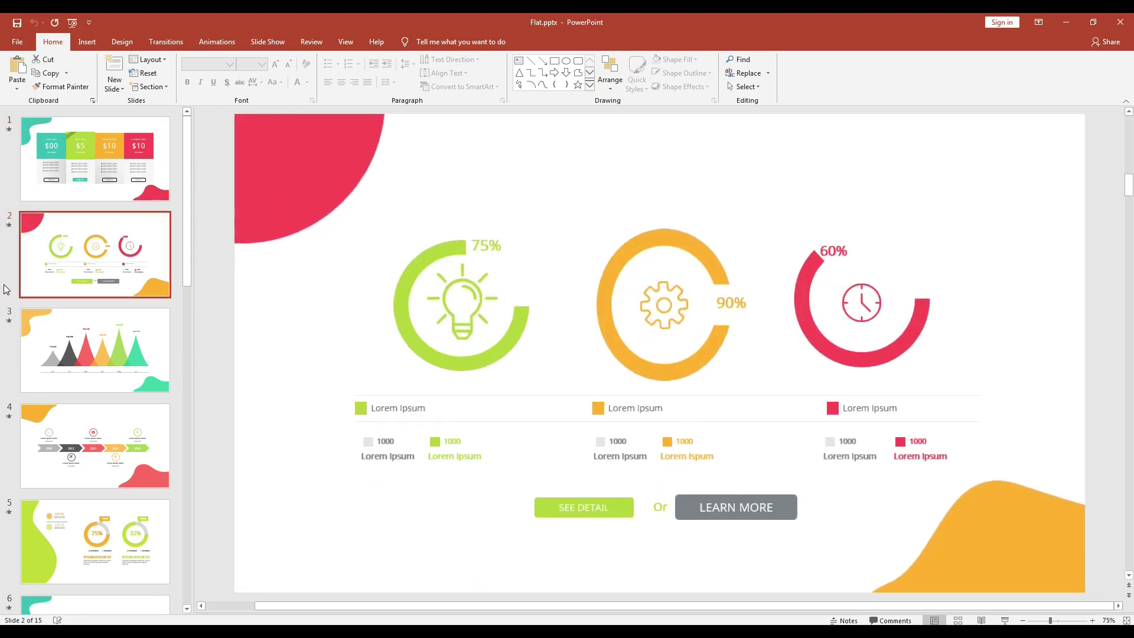
left_click(10, 324)
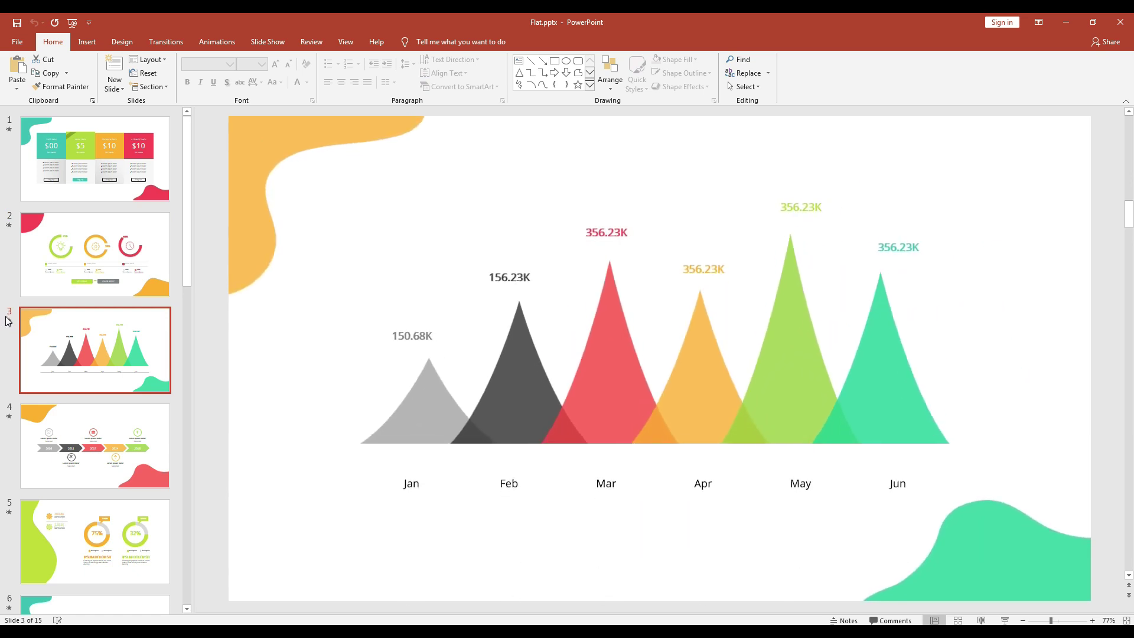
left_click(9, 418)
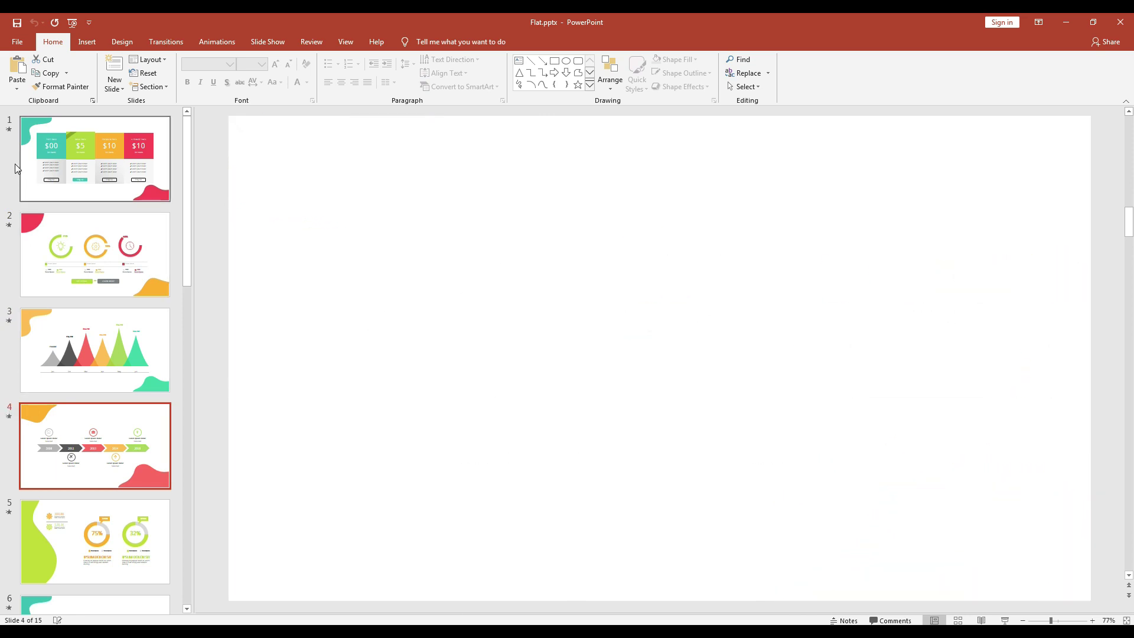
left_click(57, 155)
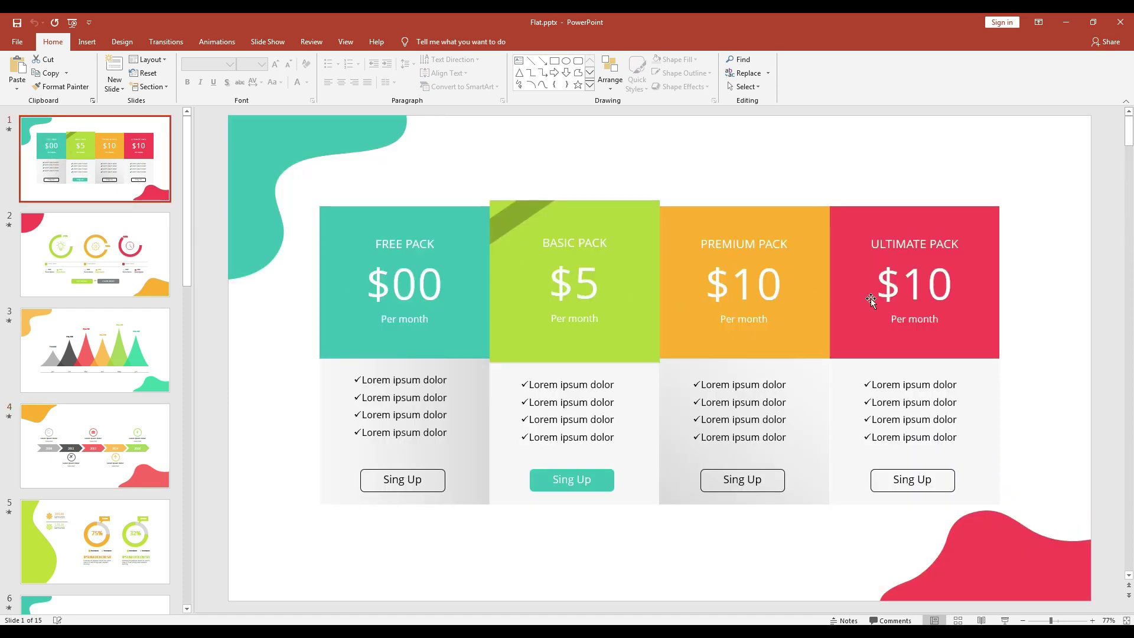
Preview the pricing slide's animations and copy the slide
left_click(9, 130)
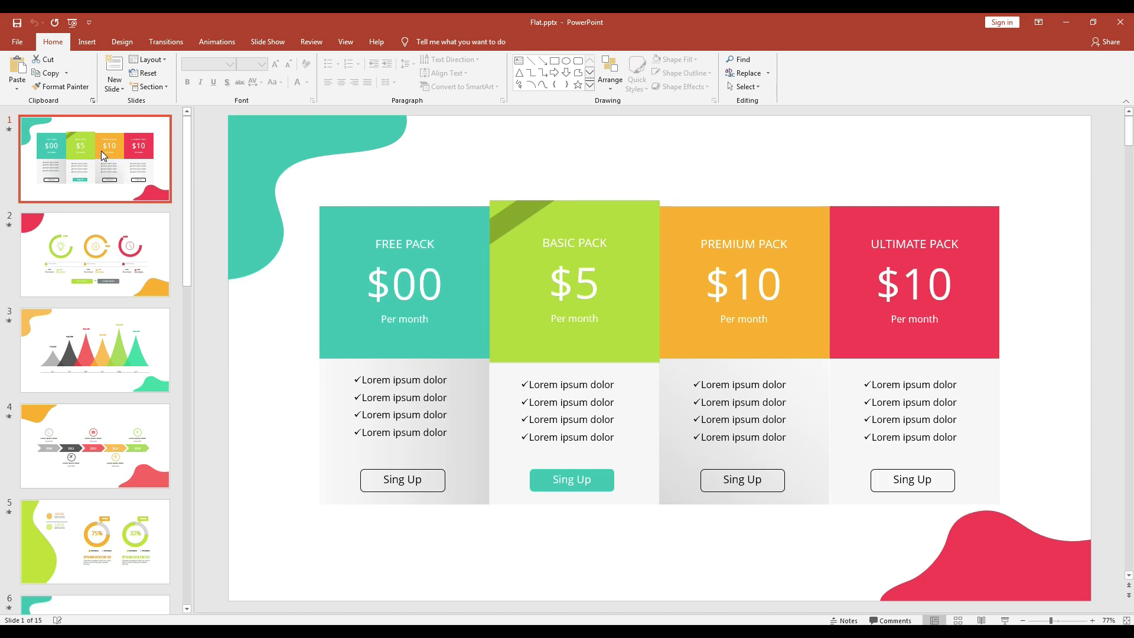
right_click(102, 153)
left_click(130, 173)
Create a blank presentation and delete its title and subtitle placeholders
left_click(18, 41)
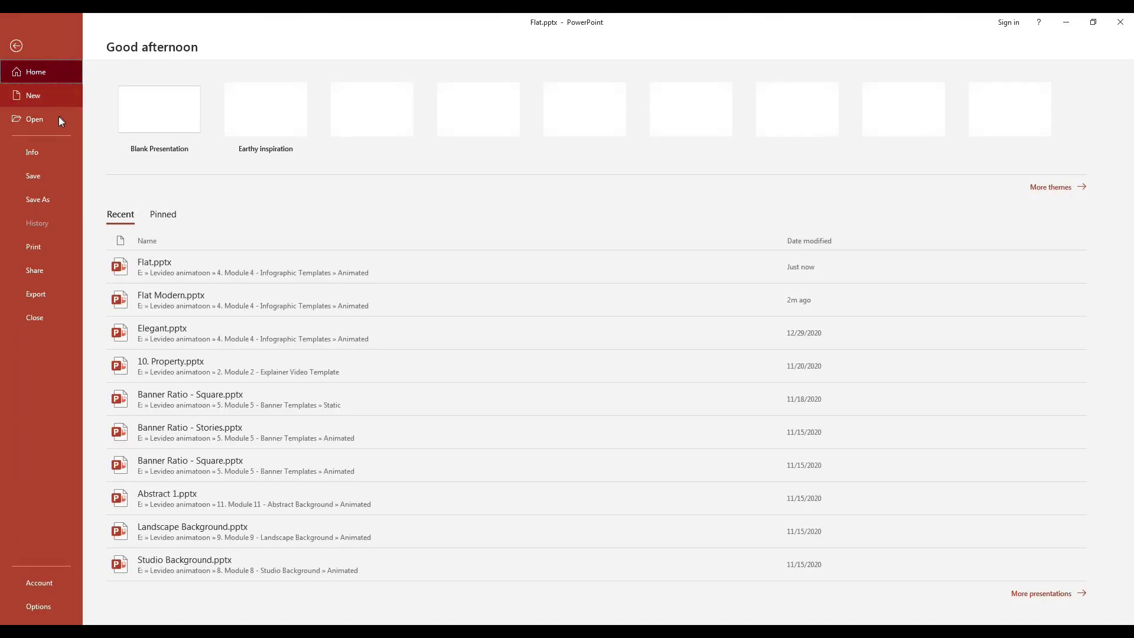
left_click(151, 126)
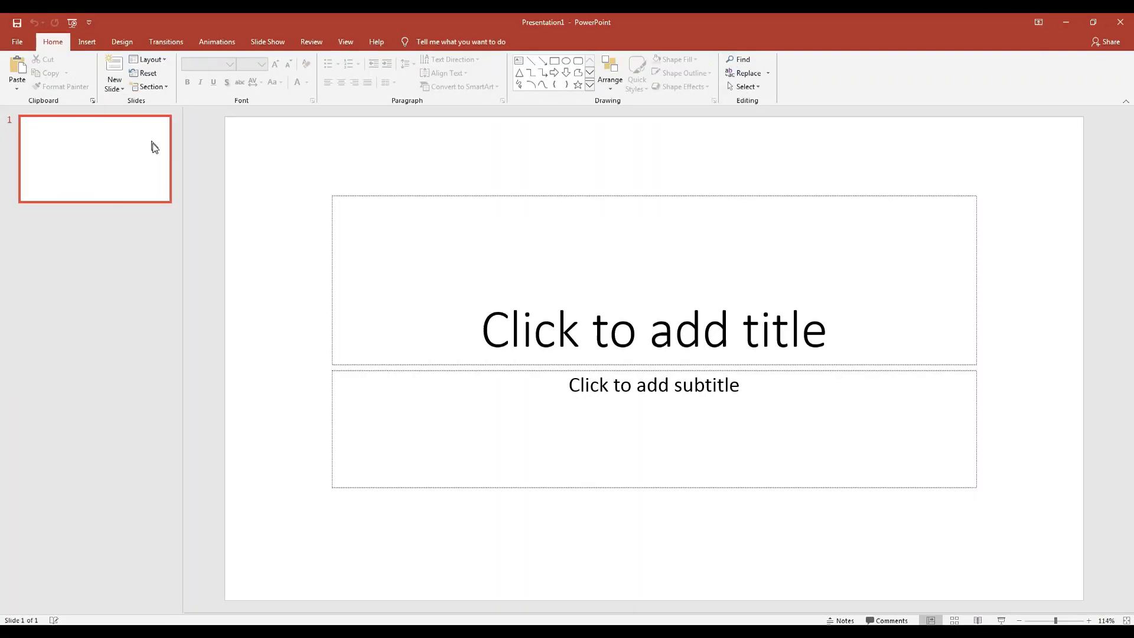
left_click_drag(322, 177, 1019, 539)
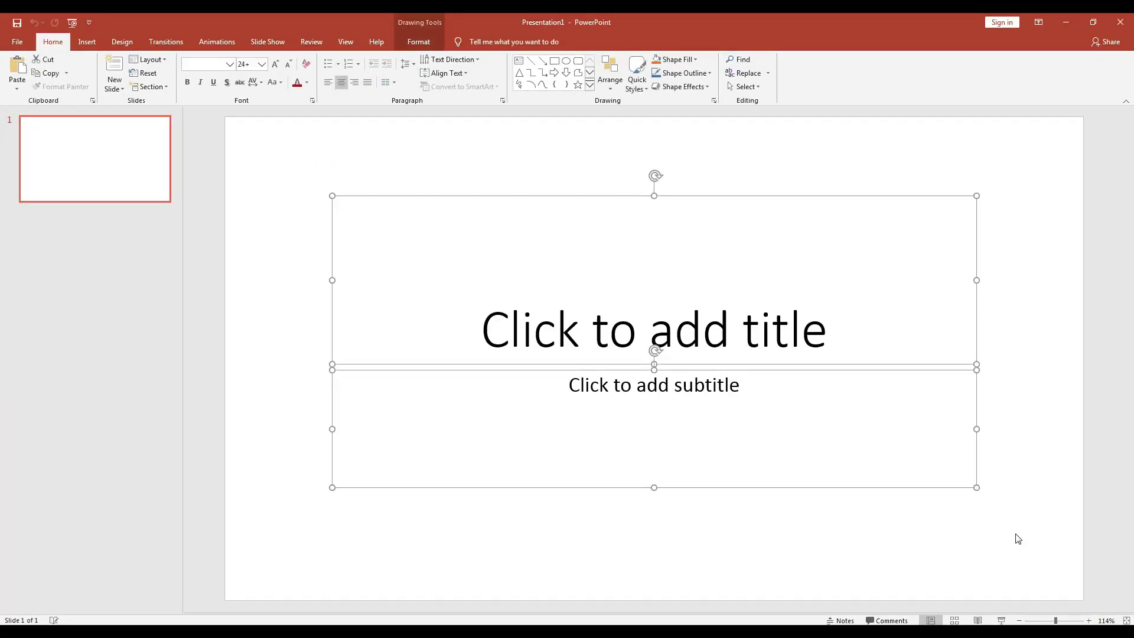
key("Delete")
Paste the pricing slide with Keep Source Formatting, delete the blank slide, and preview
right_click(88, 161)
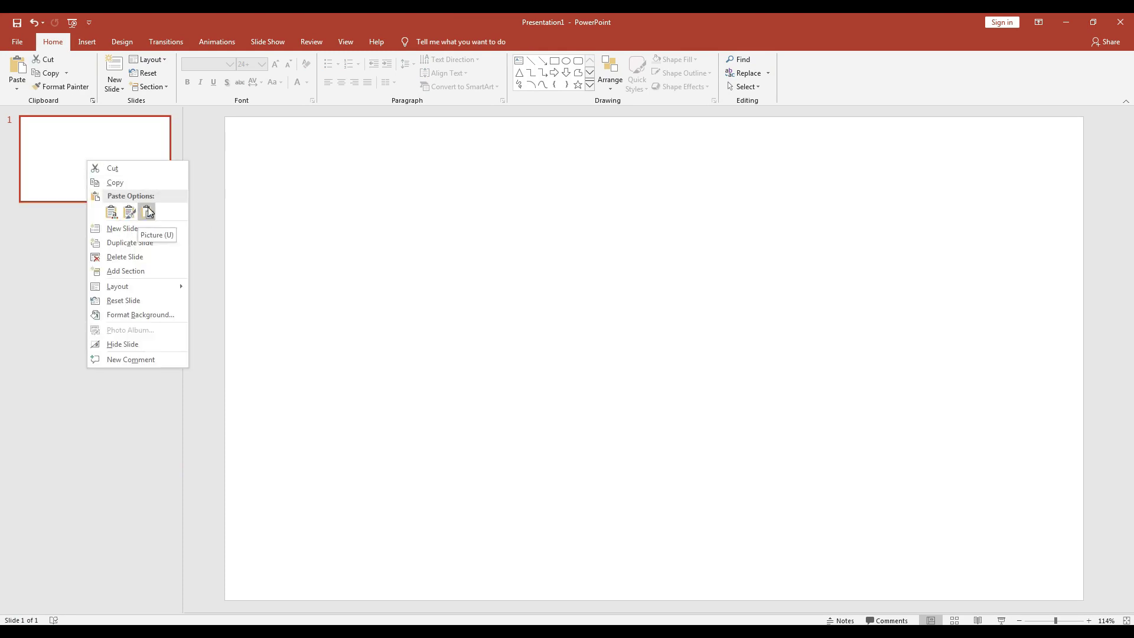
left_click(129, 213)
right_click(66, 174)
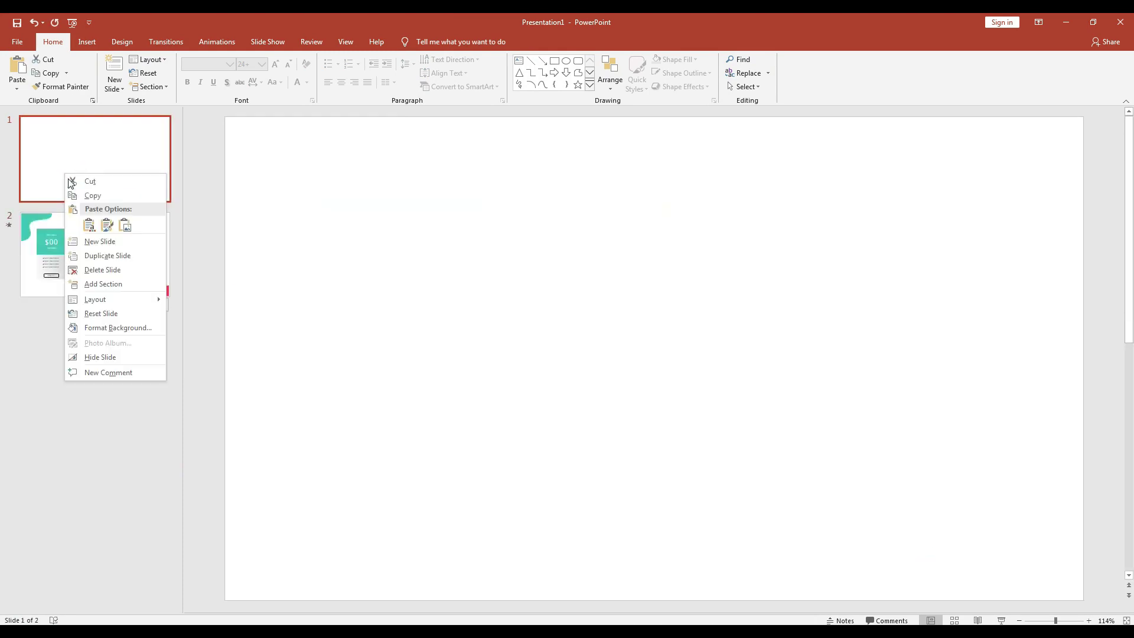
left_click(101, 270)
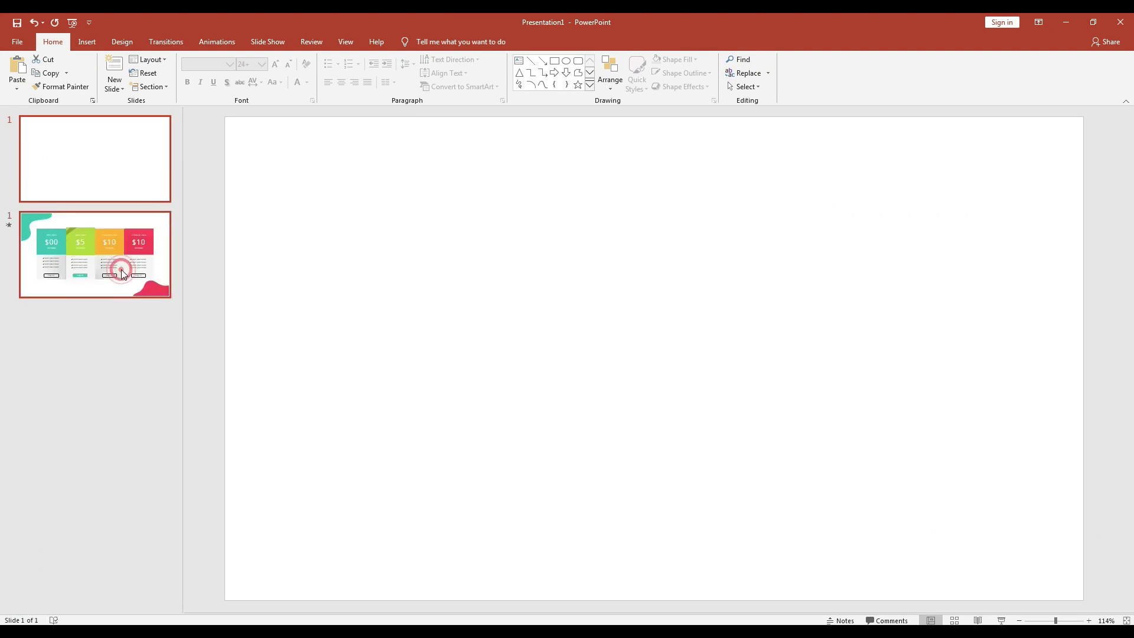
left_click(9, 129)
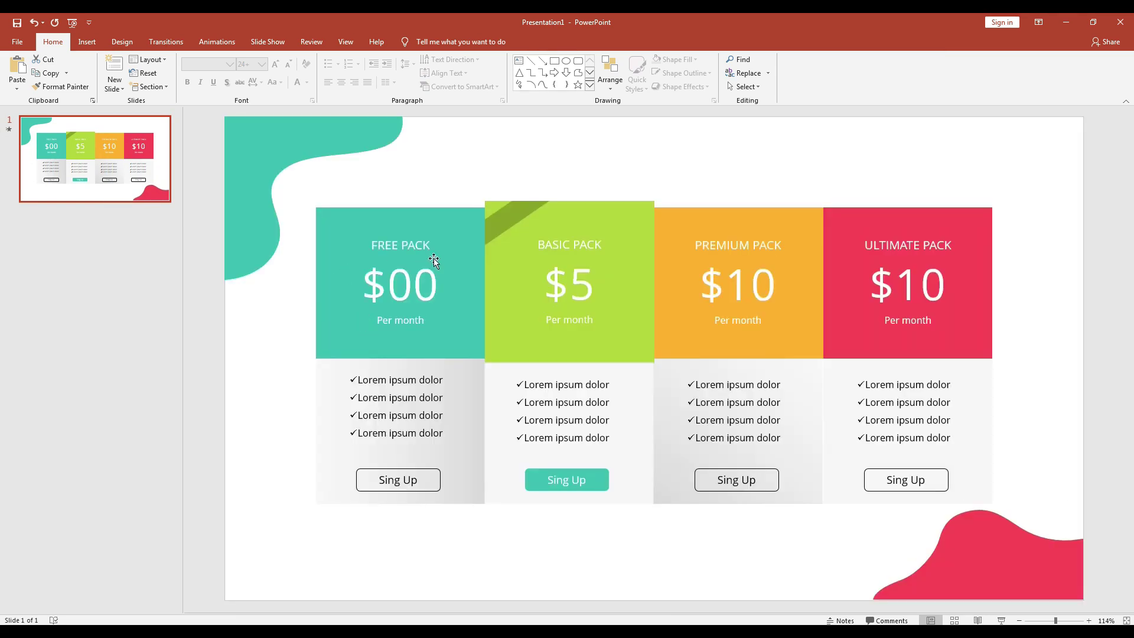
Change the Basic Pack price to $50 and the Free Pack price to $10
left_click(576, 287)
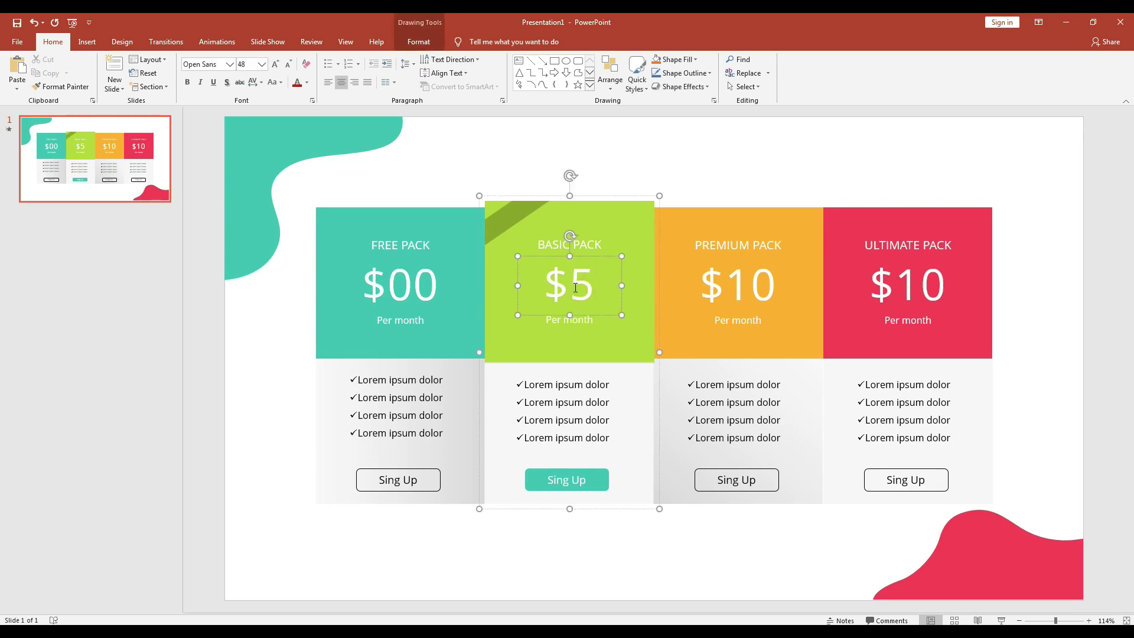
key("BackSpace")
type("50")
left_click(431, 279)
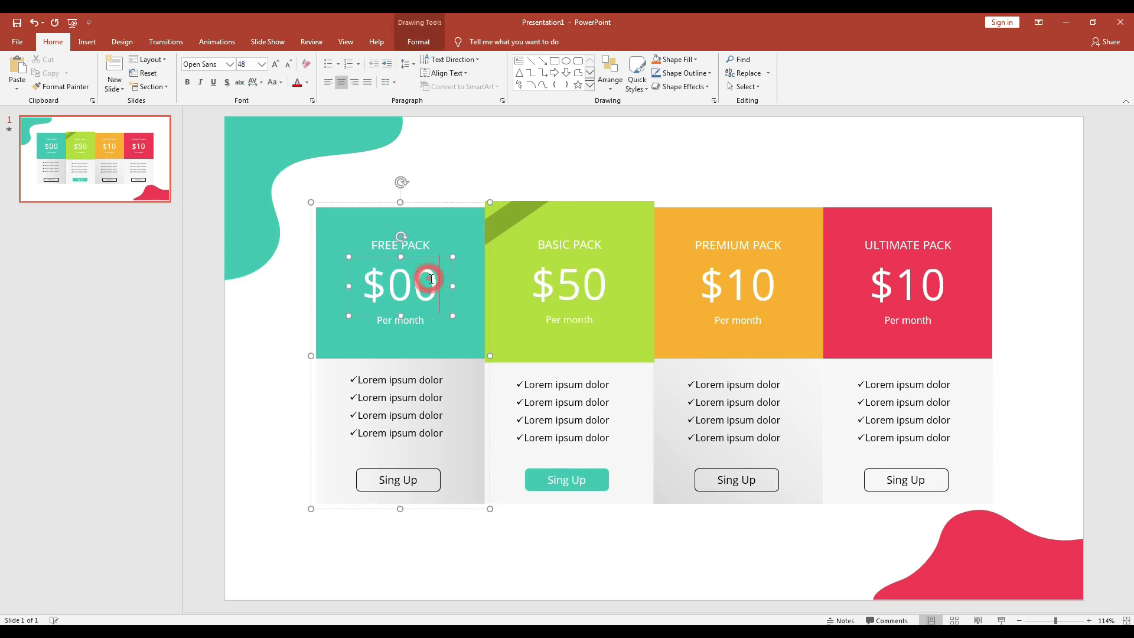
key("BackSpace")
type("1")
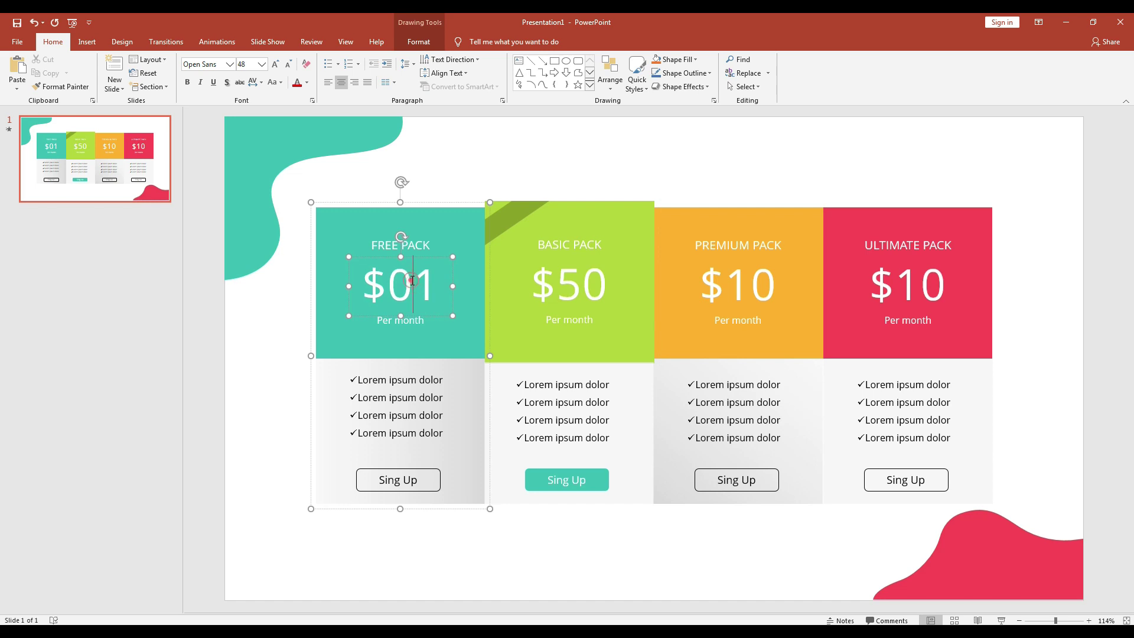
key("BackSpace")
type("0")
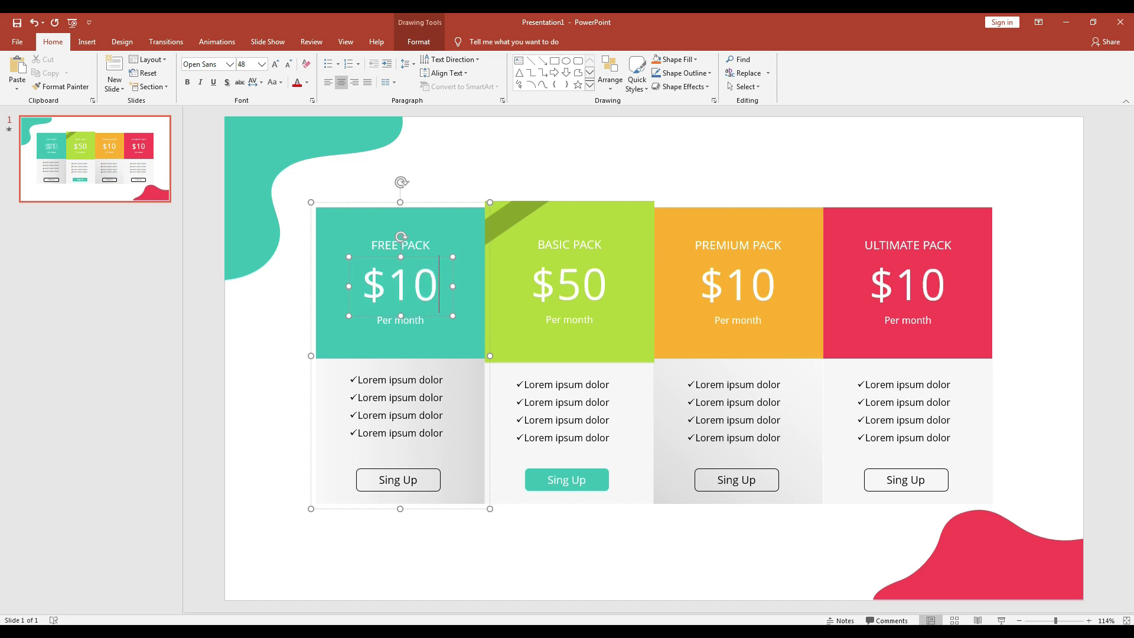
Edit the first Free Pack feature line to read 'Free service'
left_click(420, 408)
left_click(441, 379)
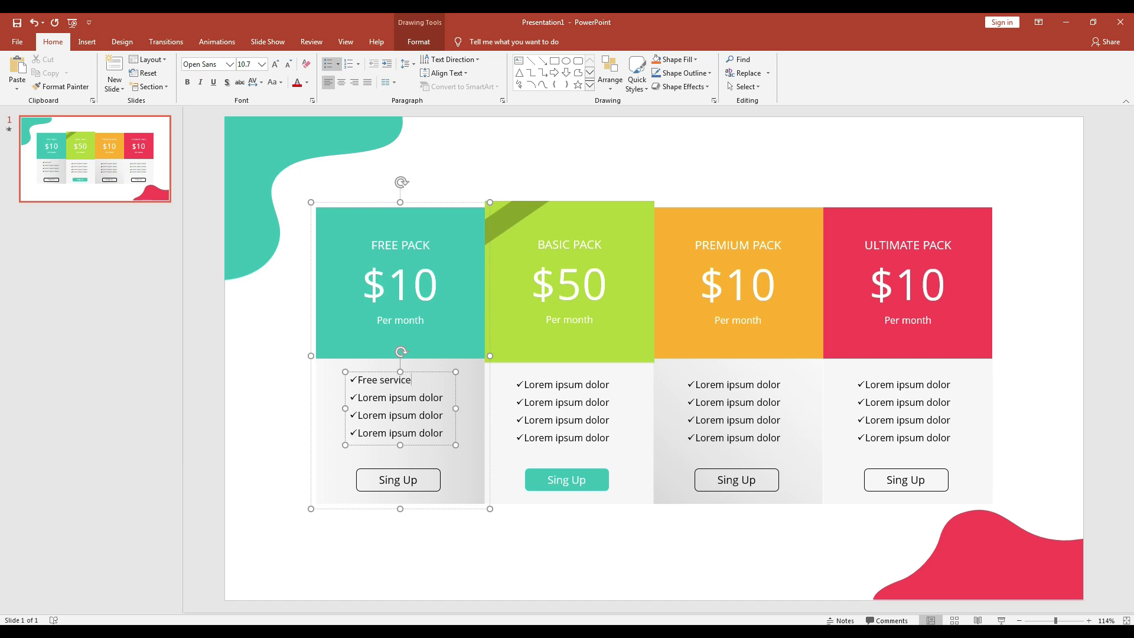
left_click(466, 153)
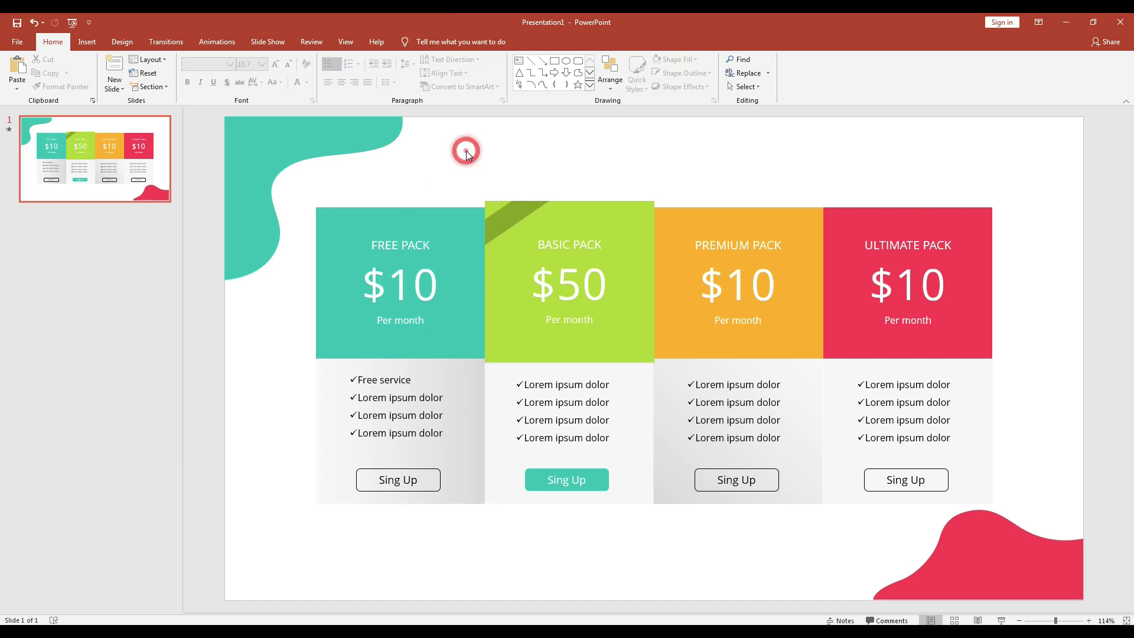
Fill the FREE PACK header shape blue
left_click(364, 336)
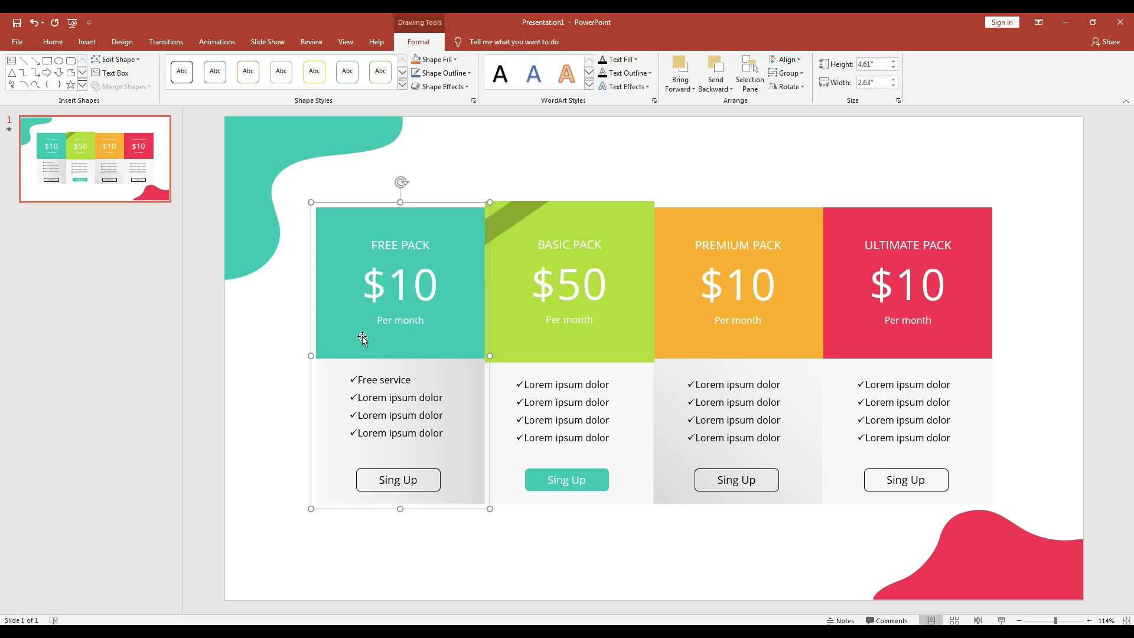
left_click(364, 337)
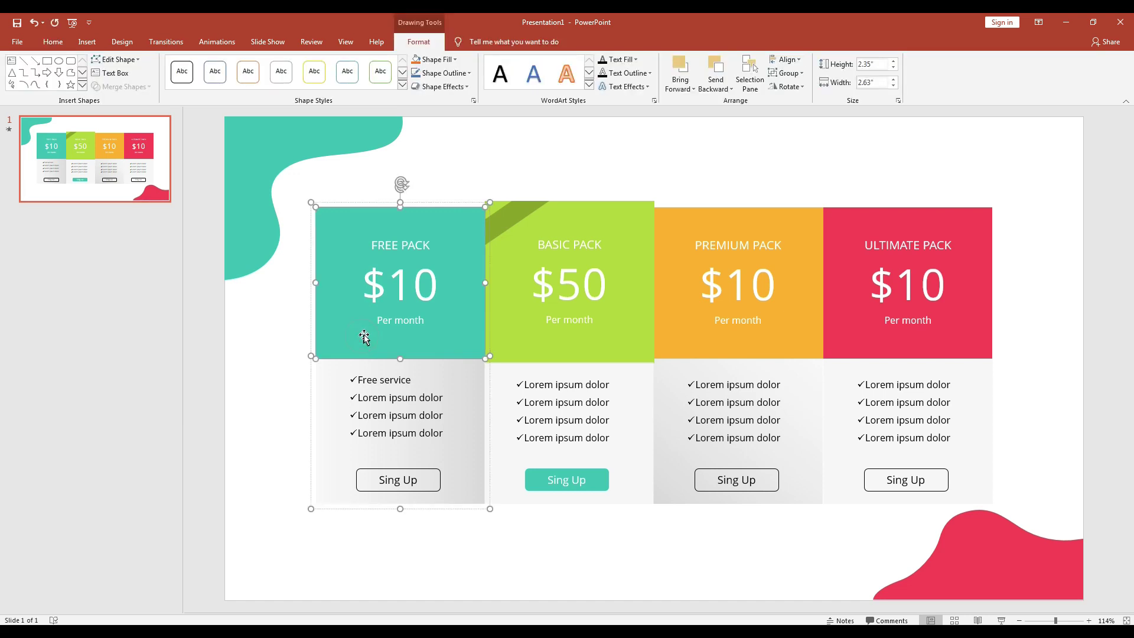
left_click(437, 59)
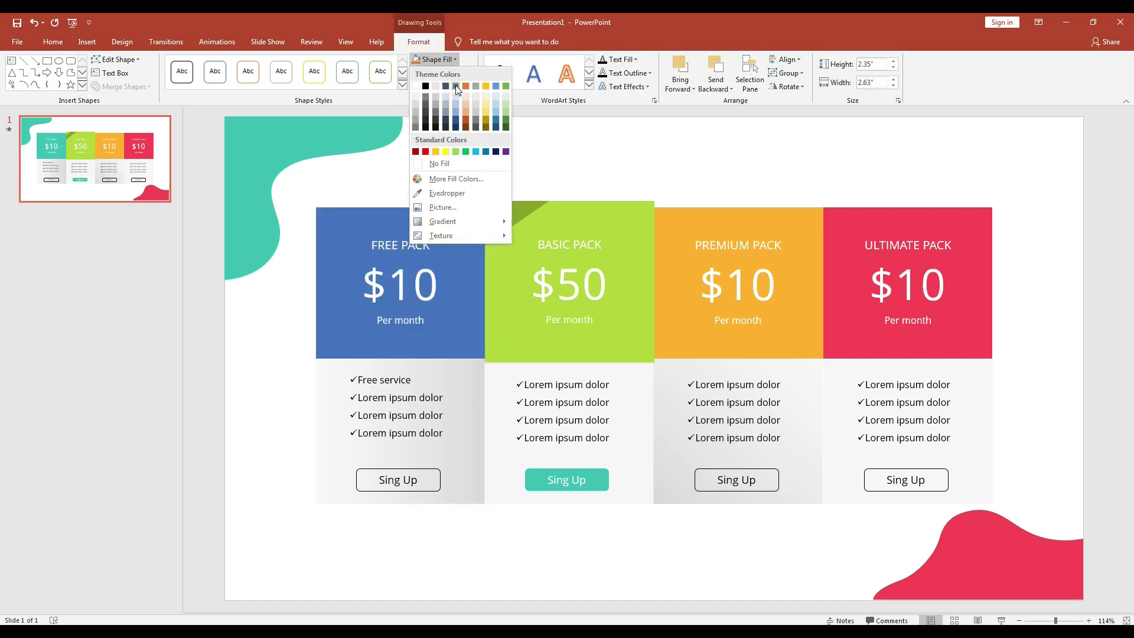
left_click(456, 87)
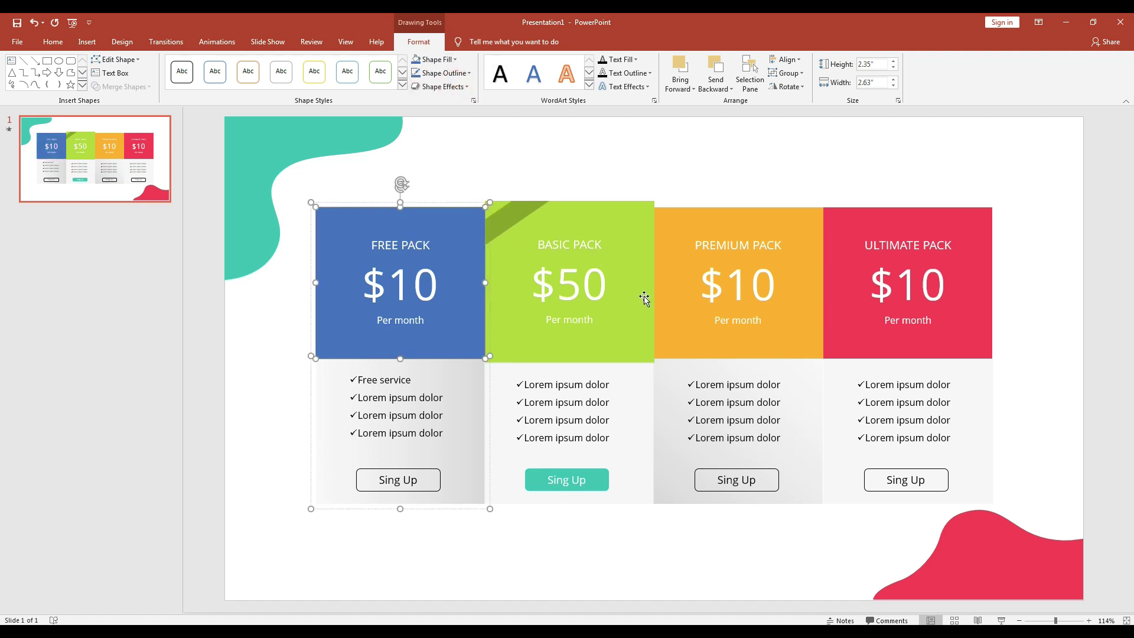
Fill the PREMIUM PACK header shape a deeper orange
left_click(686, 297)
left_click(685, 297)
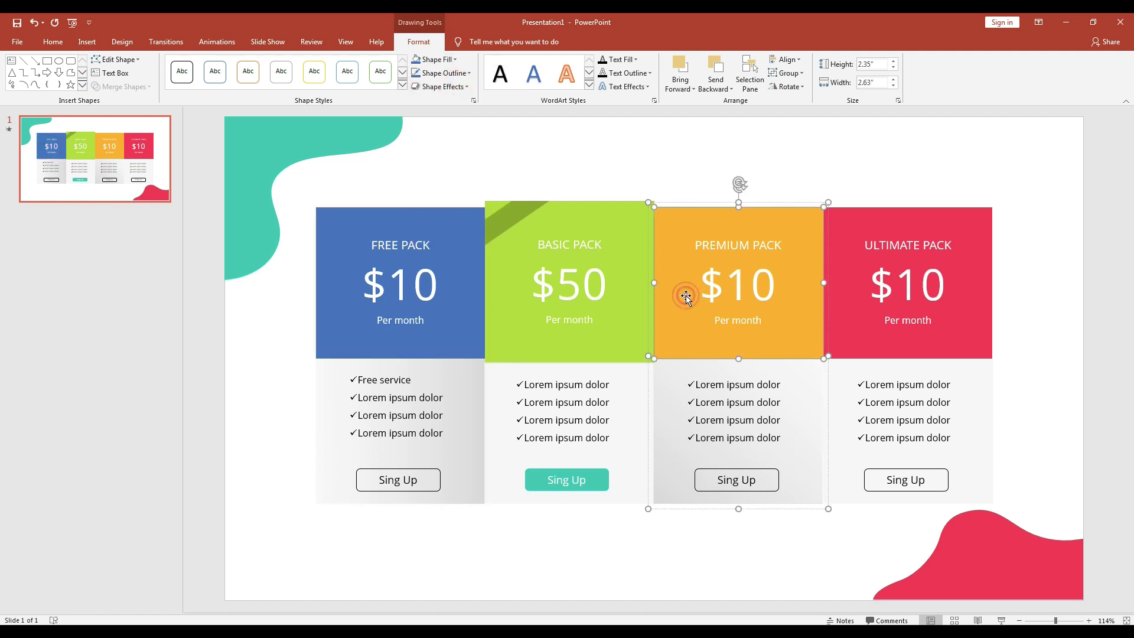
left_click(431, 61)
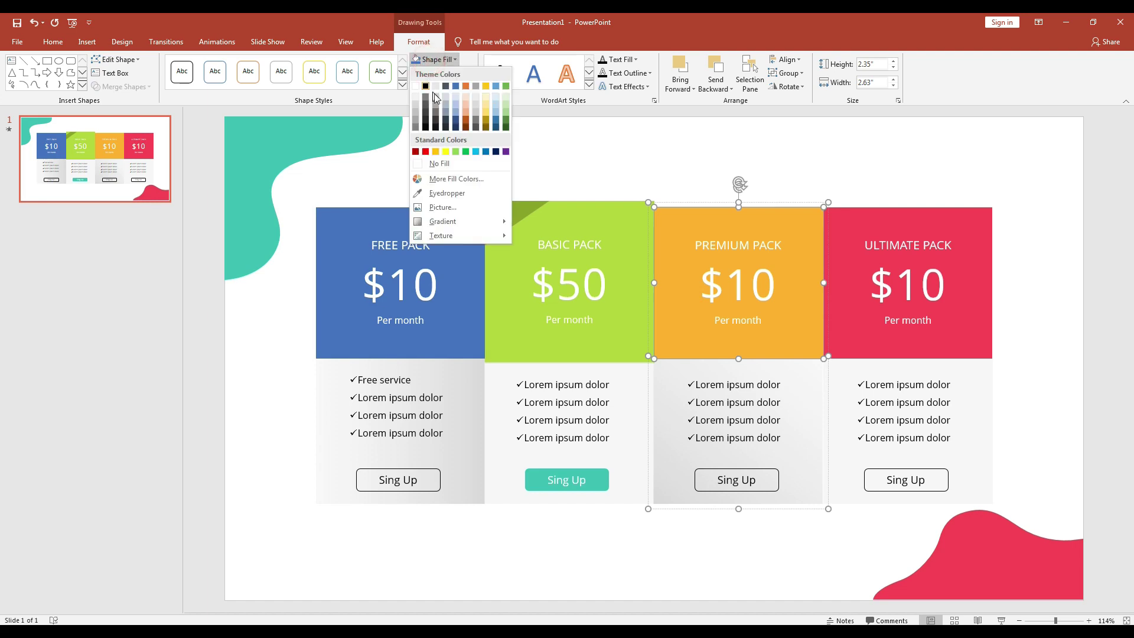
left_click(466, 86)
left_click(575, 143)
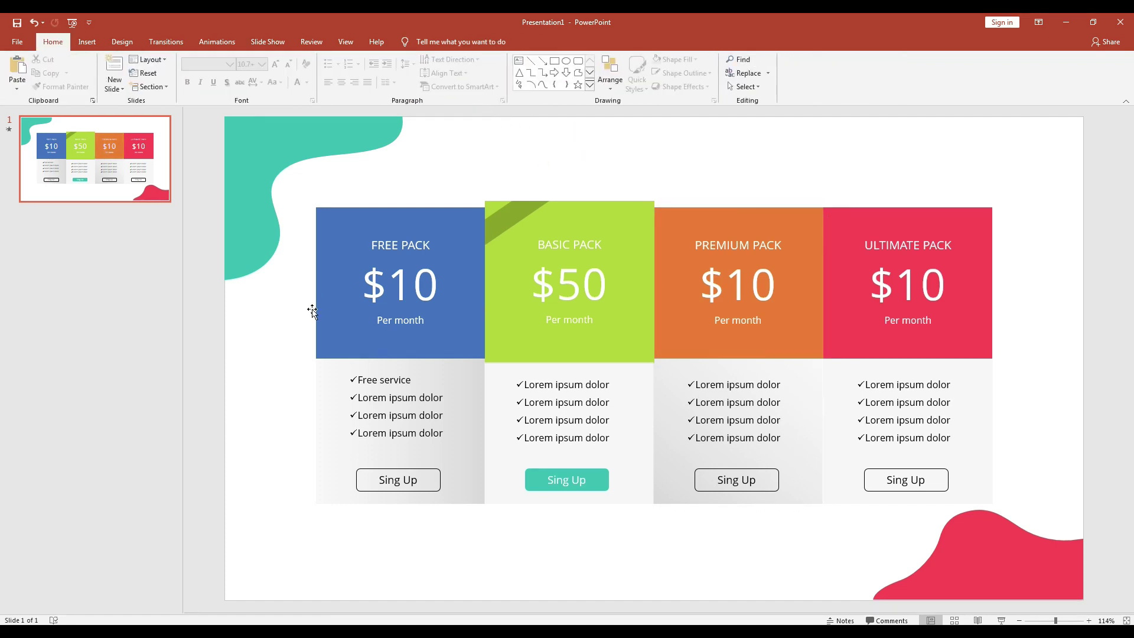
Set a solid light grey slide background in Format Background, after trying blue and cream
right_click(273, 359)
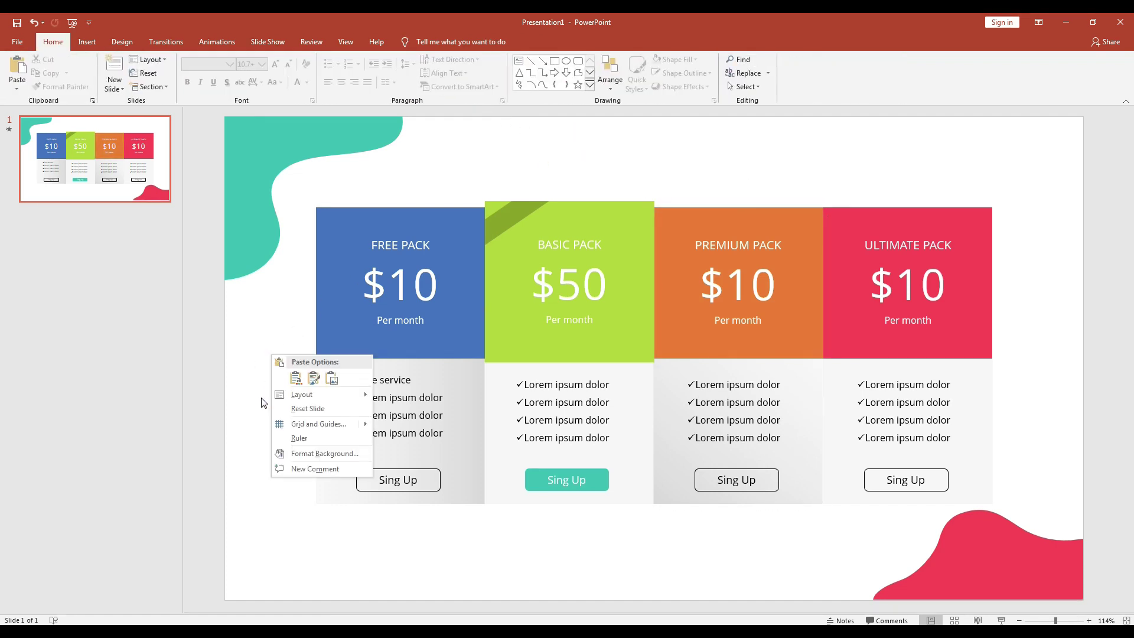
left_click(332, 456)
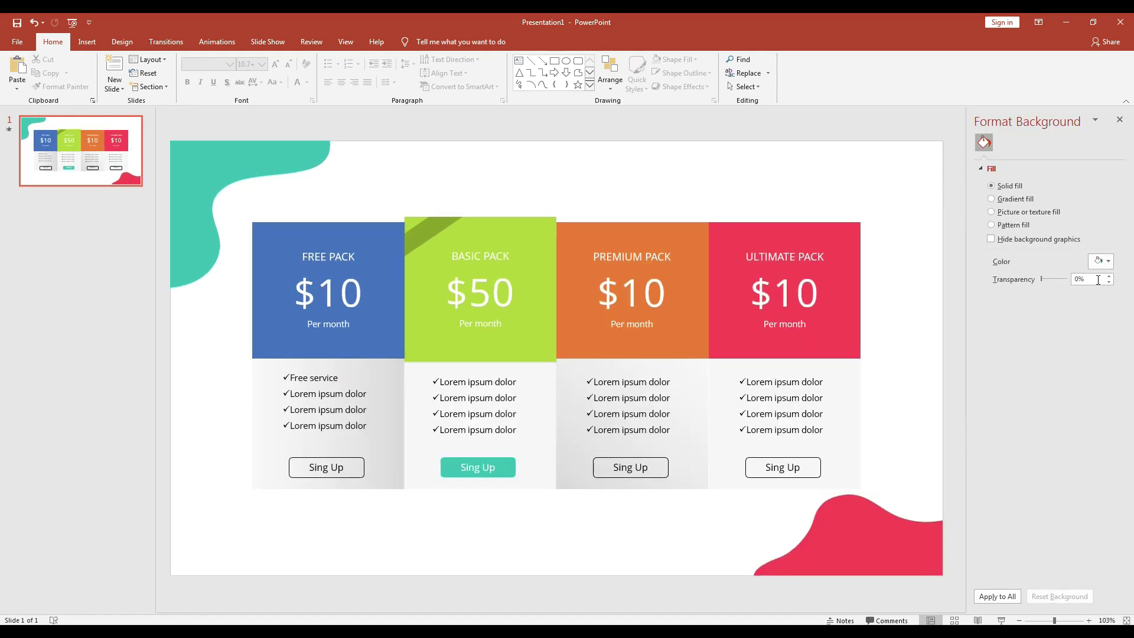
left_click(1108, 263)
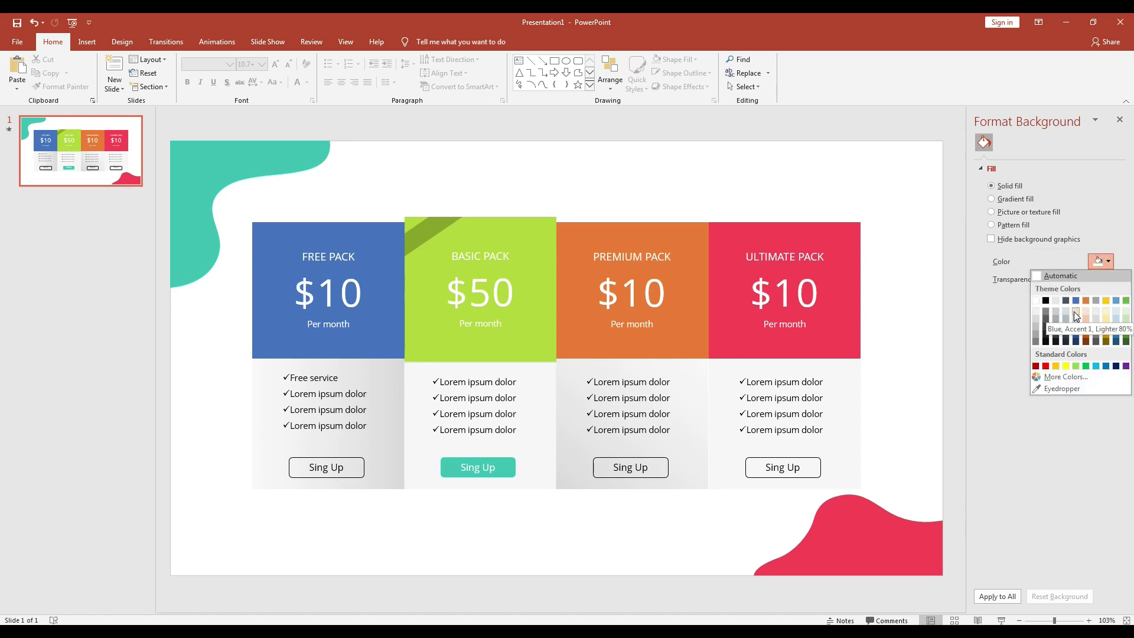
left_click(1074, 311)
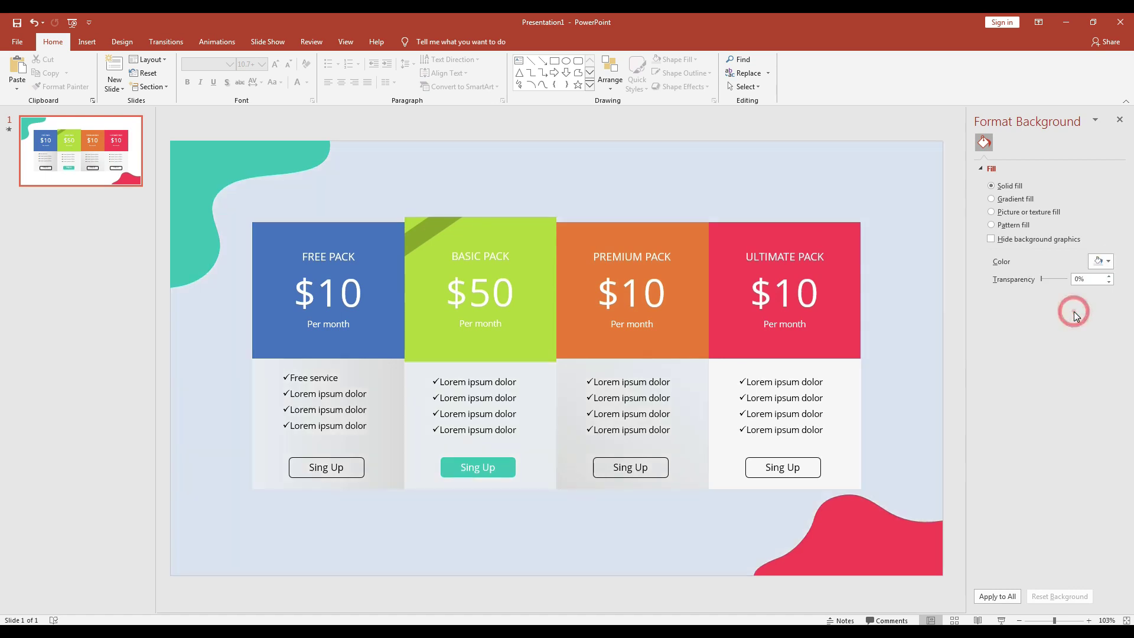
left_click(1108, 263)
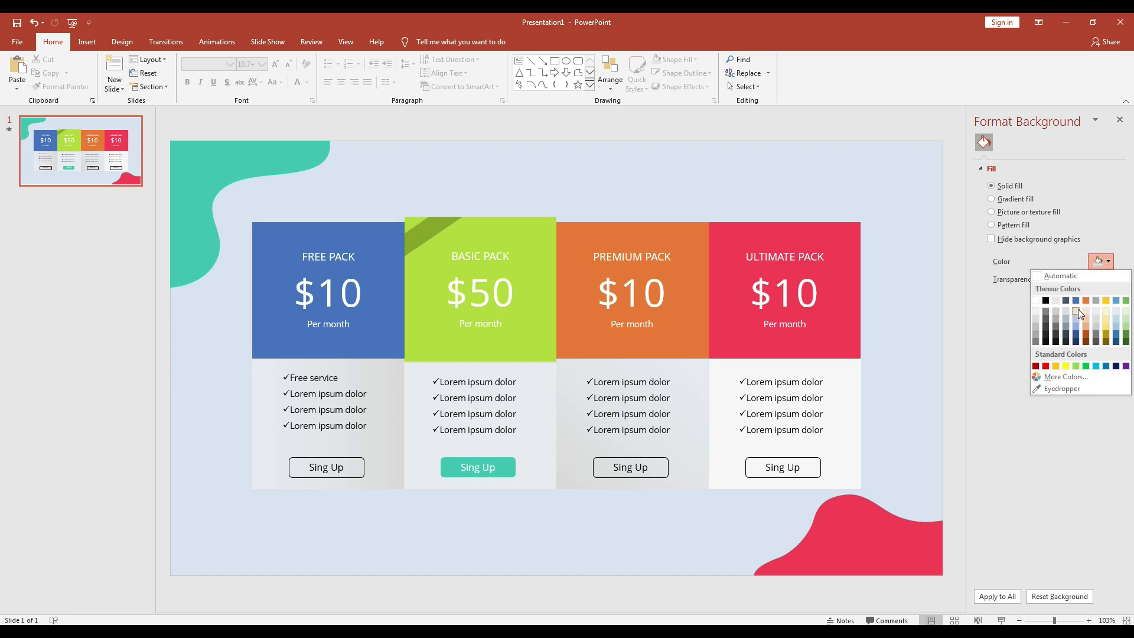
left_click(1104, 311)
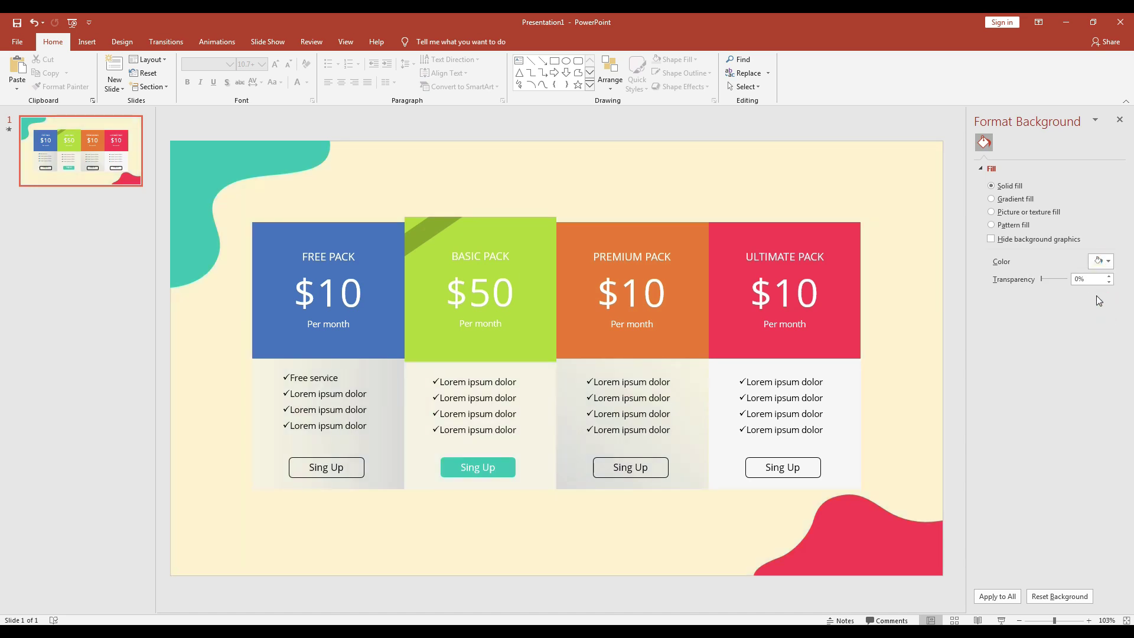
left_click(1108, 265)
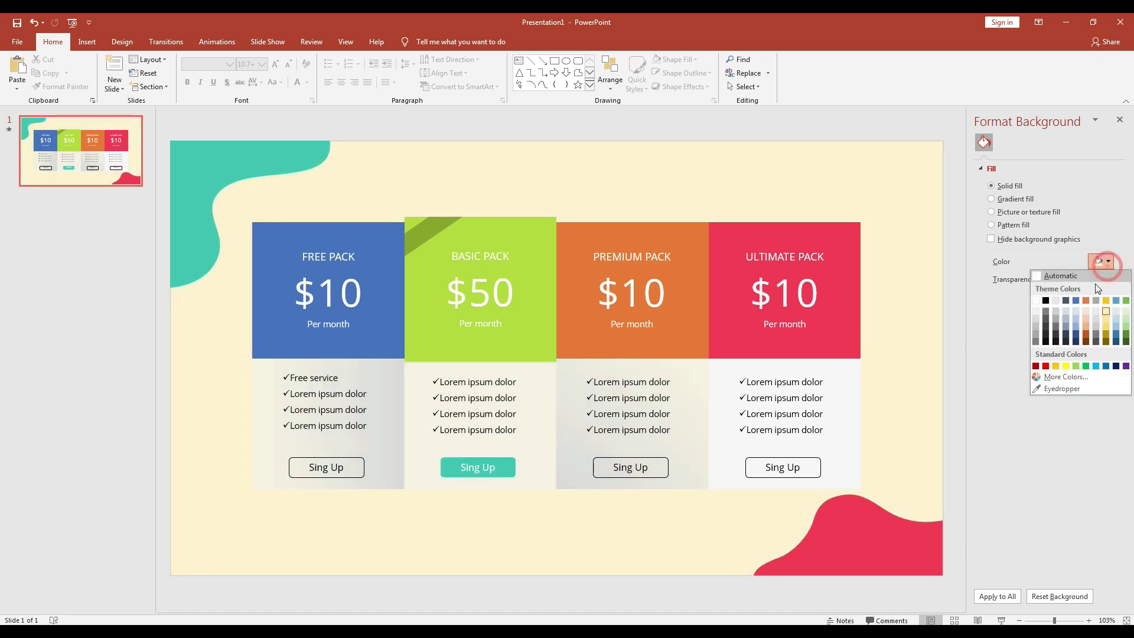
left_click(1057, 311)
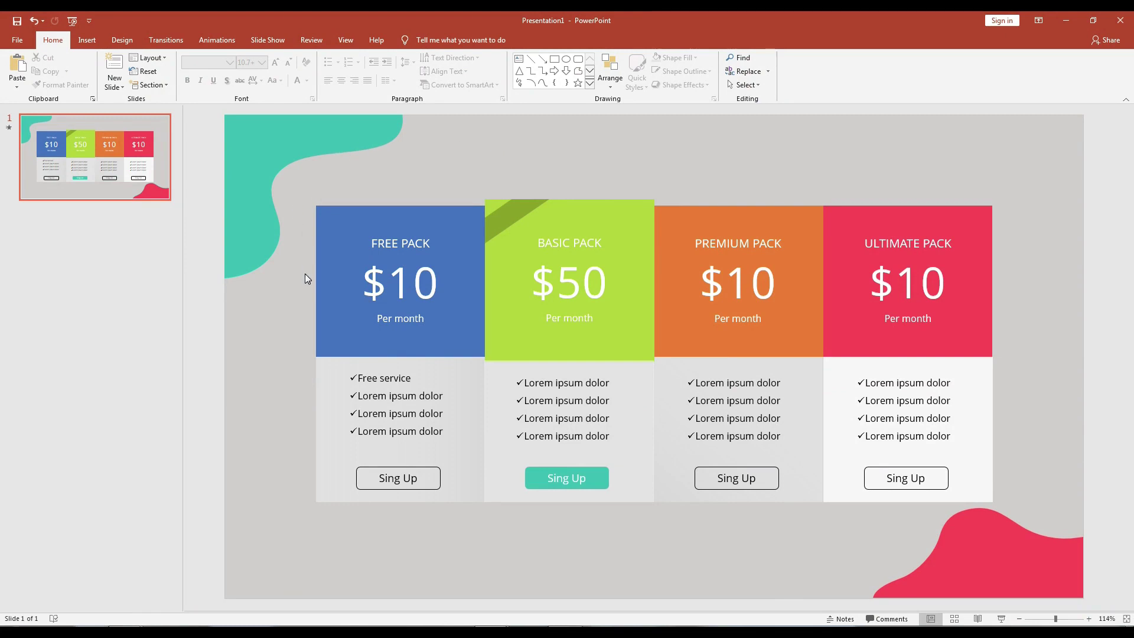
Select the Free Pack group and show the Animation Pane from the Animations tab
left_click(326, 268)
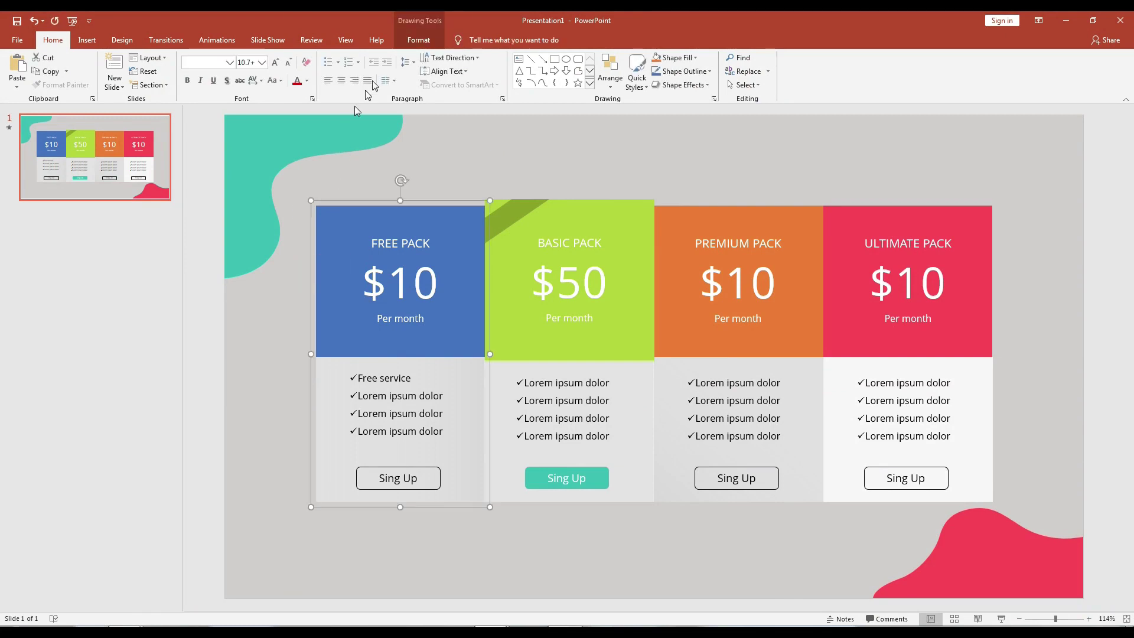
left_click(203, 39)
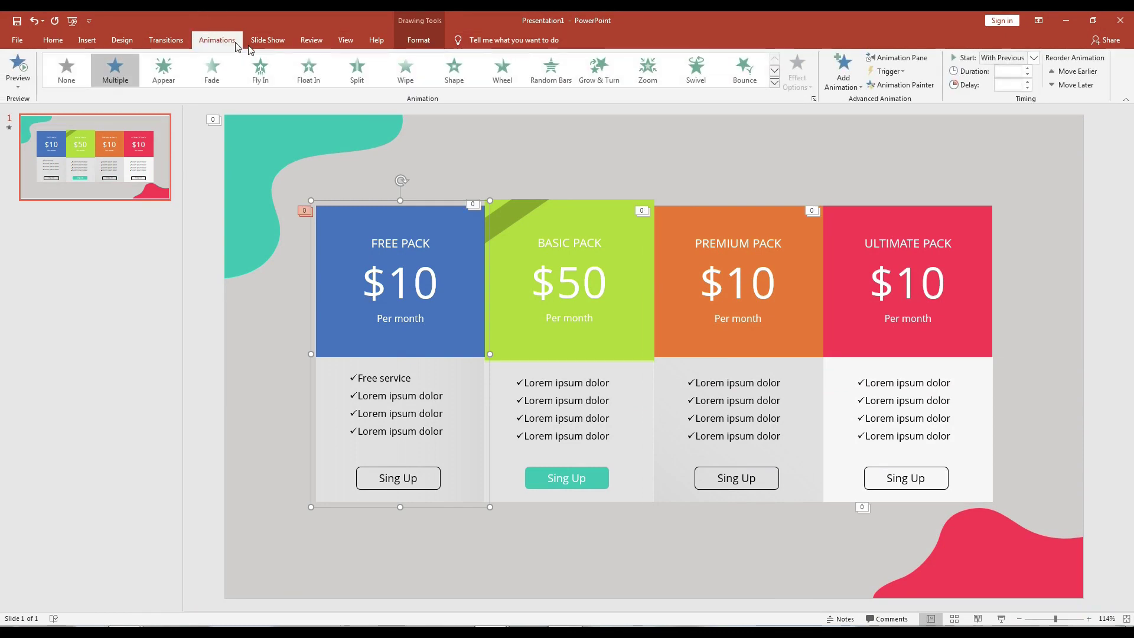
left_click(894, 59)
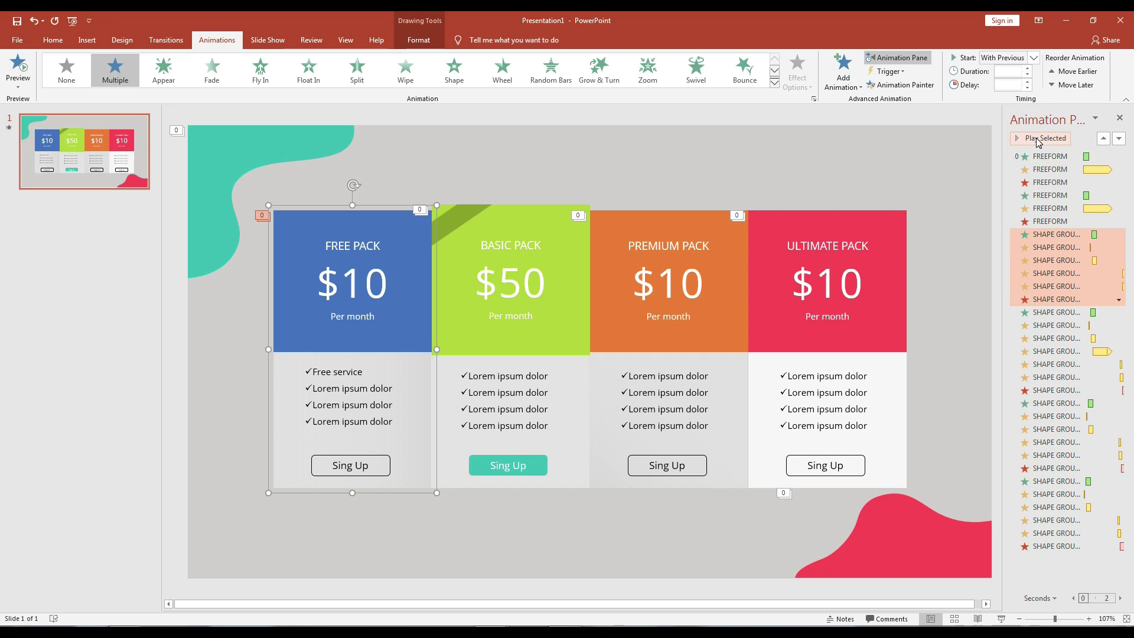
left_click(949, 148)
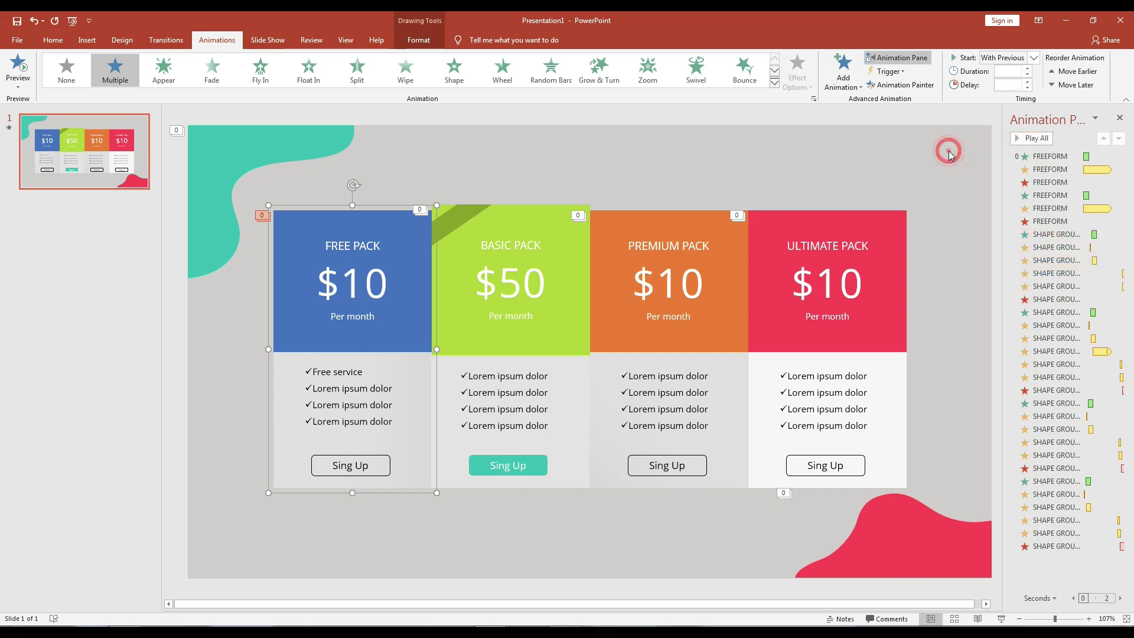
left_click(1033, 142)
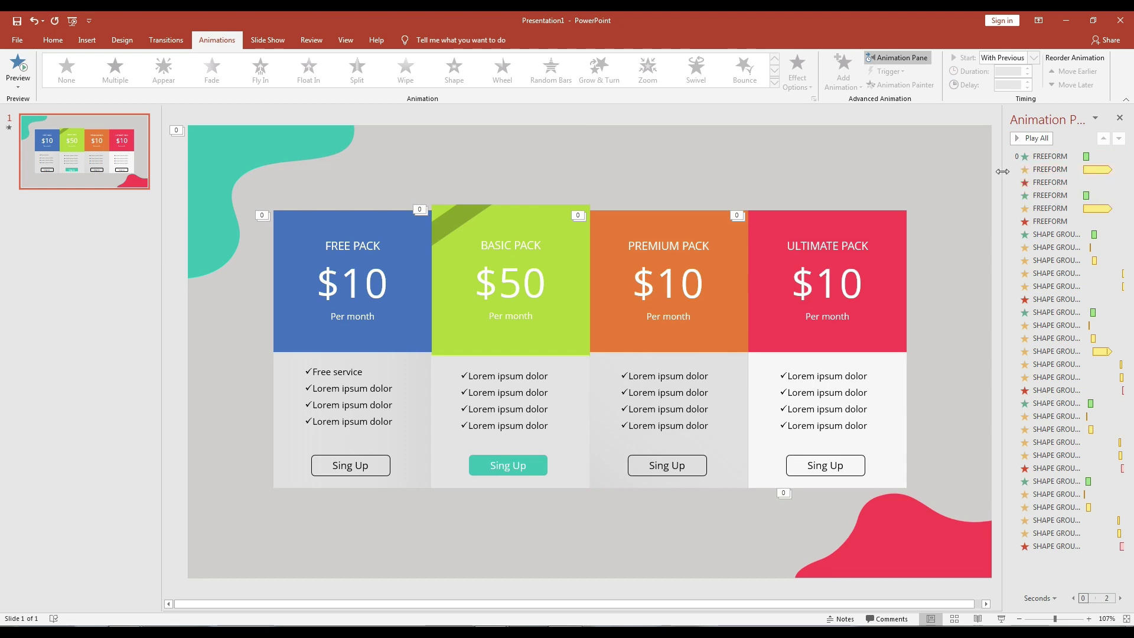
left_click(1030, 141)
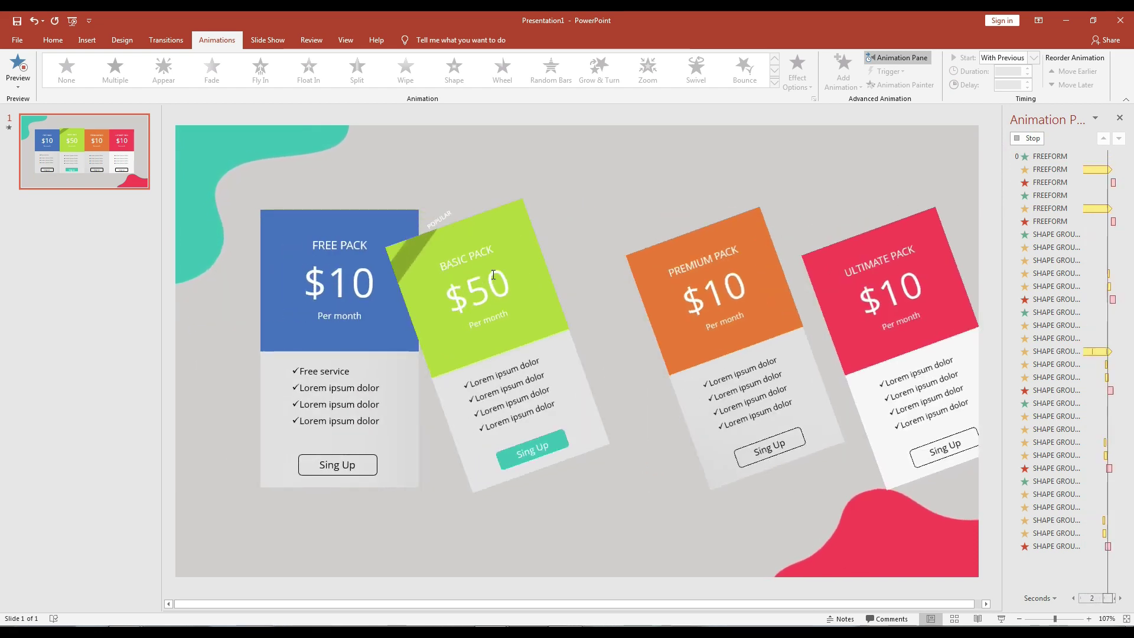
left_click(1027, 139)
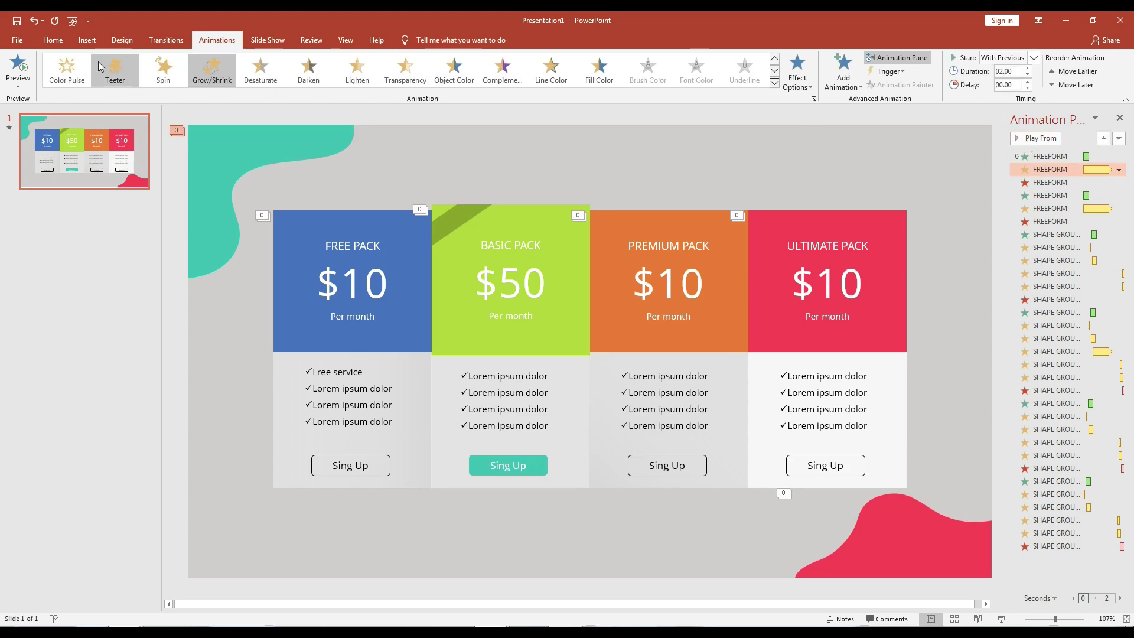
left_click(774, 83)
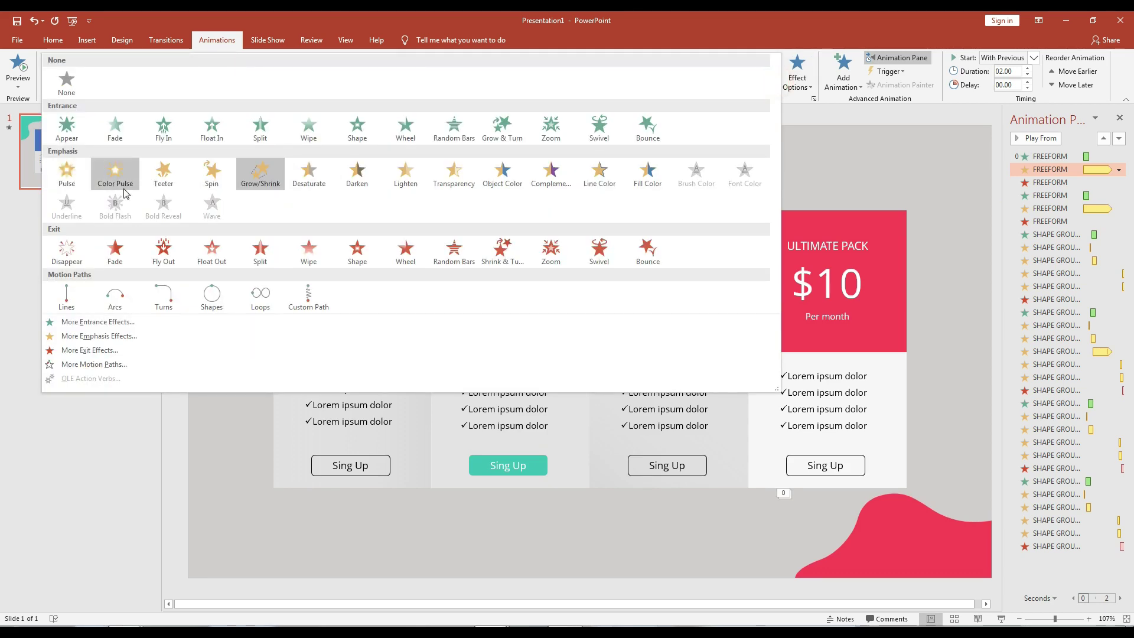
left_click(795, 122)
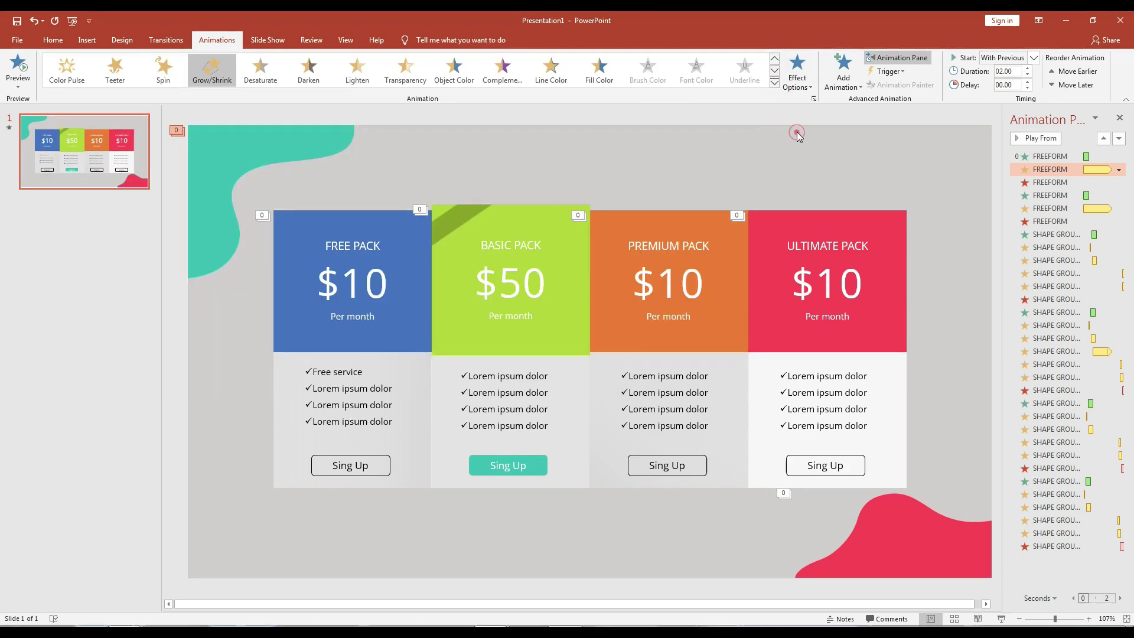
left_click(1037, 141)
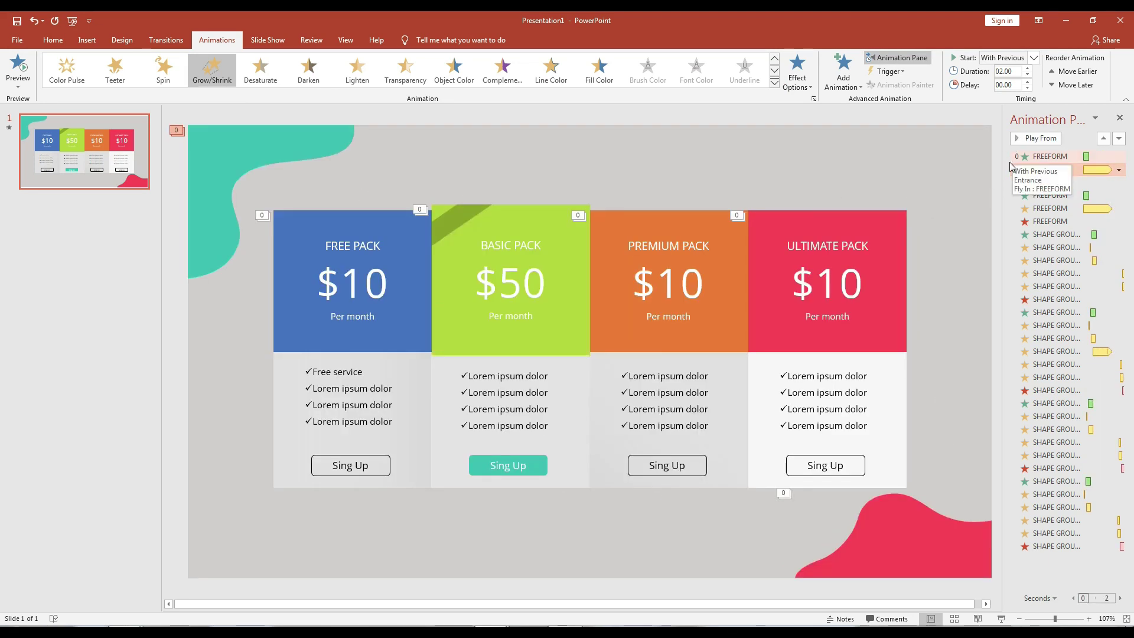
left_click(1027, 171)
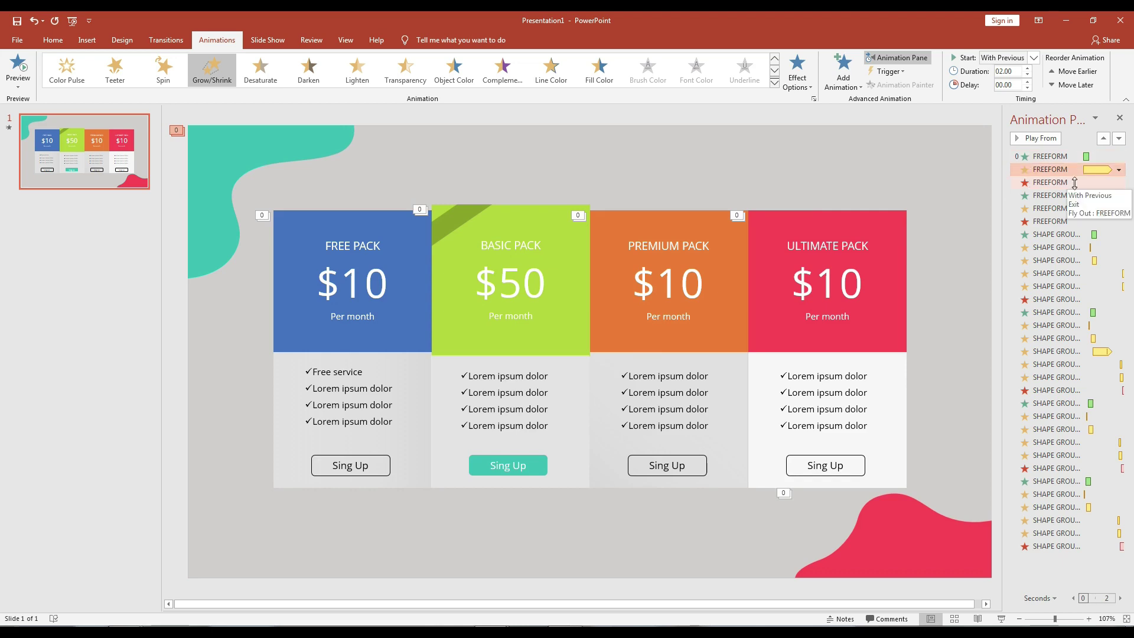
left_click(1049, 184)
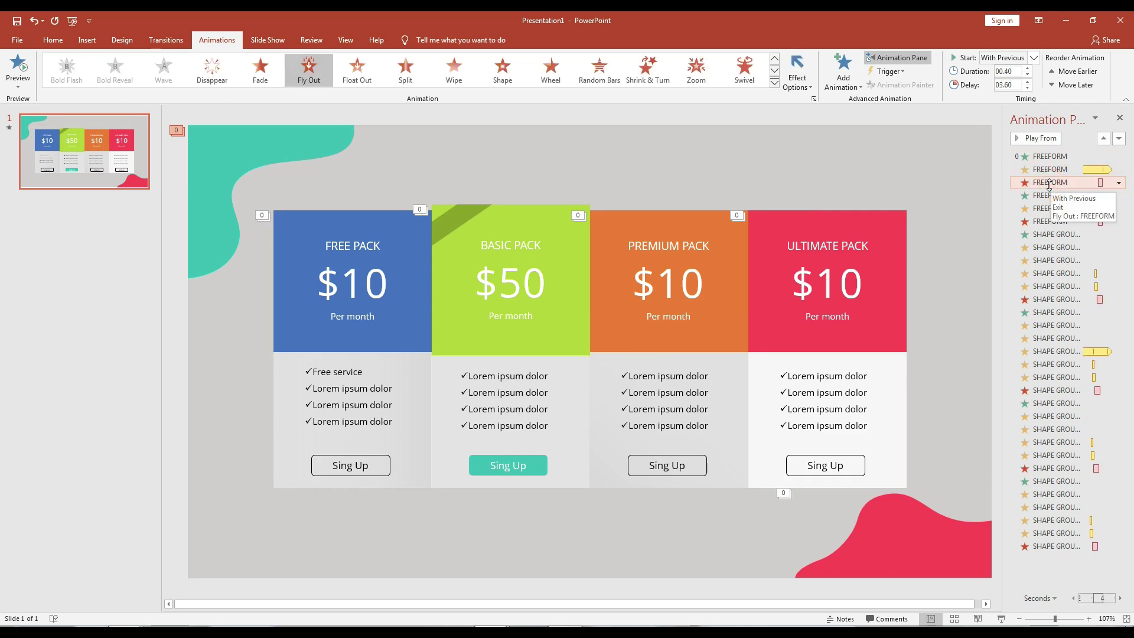
left_click(1039, 141)
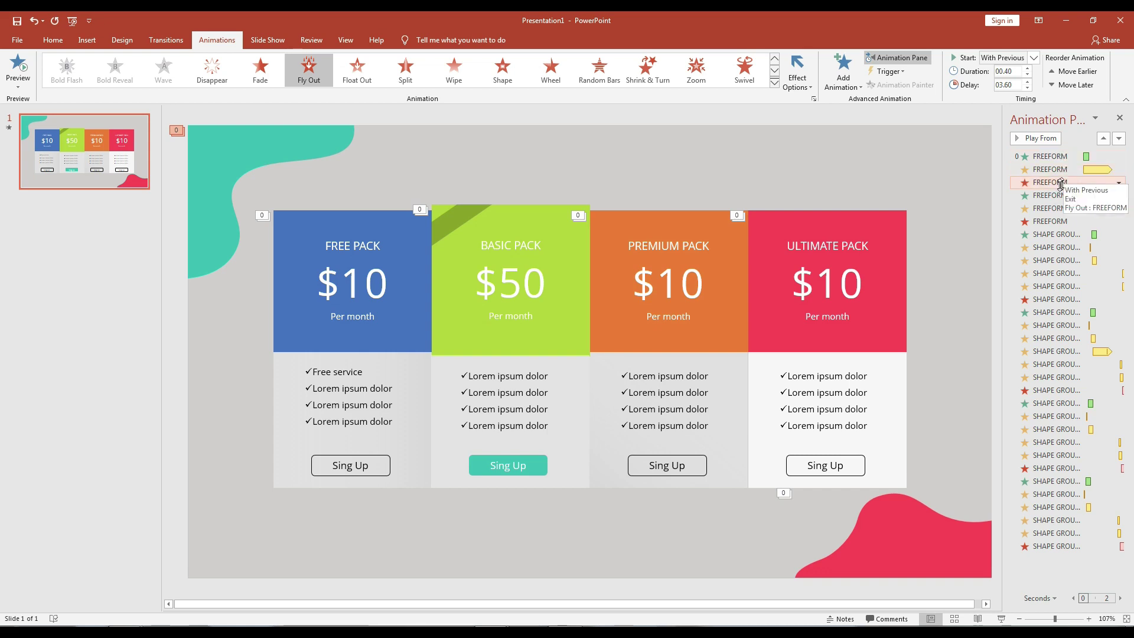
Select all the red exit animations and give them a 10-second delay
left_click(1056, 222, "ctrl")
left_click(1051, 300, "ctrl")
left_click(1047, 391, "ctrl")
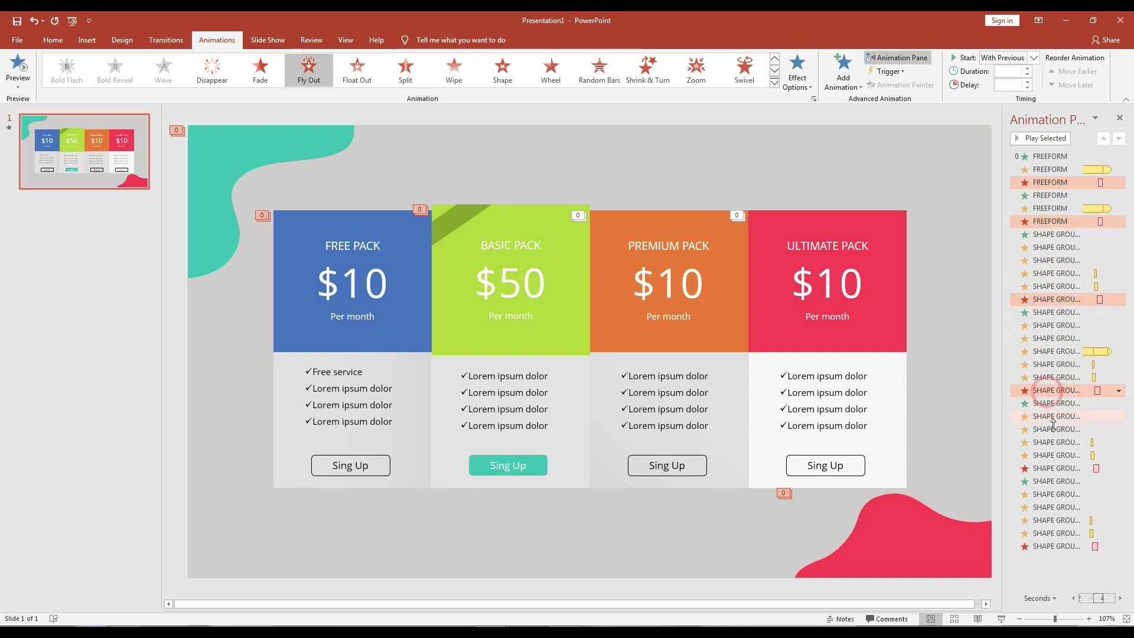
left_click(1060, 467, "ctrl")
left_click(1060, 547, "ctrl")
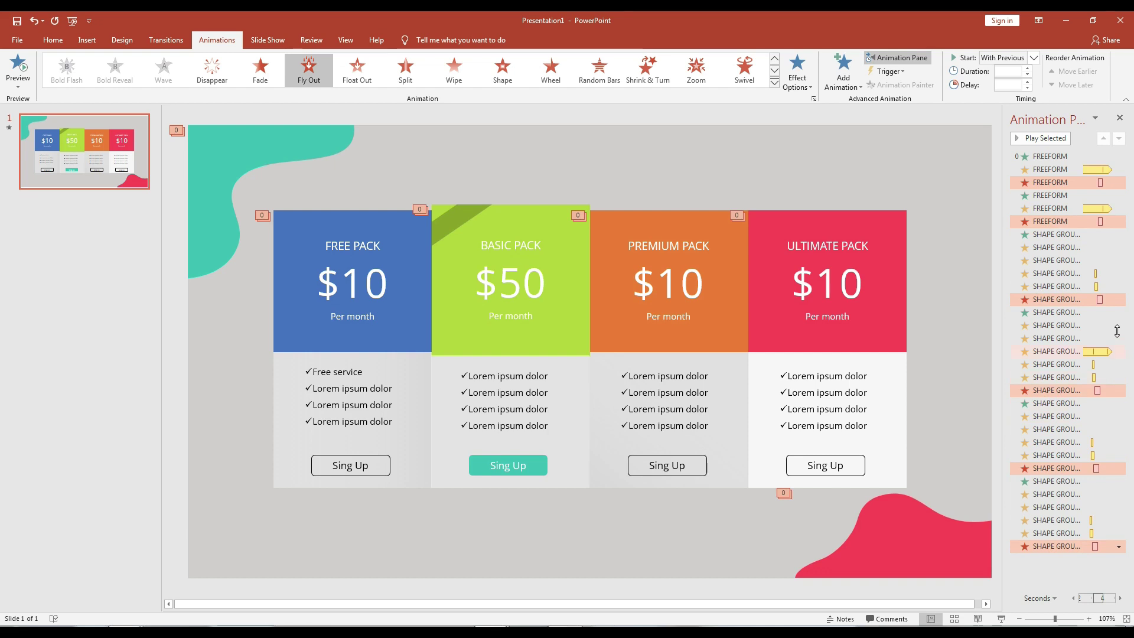
type("10")
left_click(998, 102)
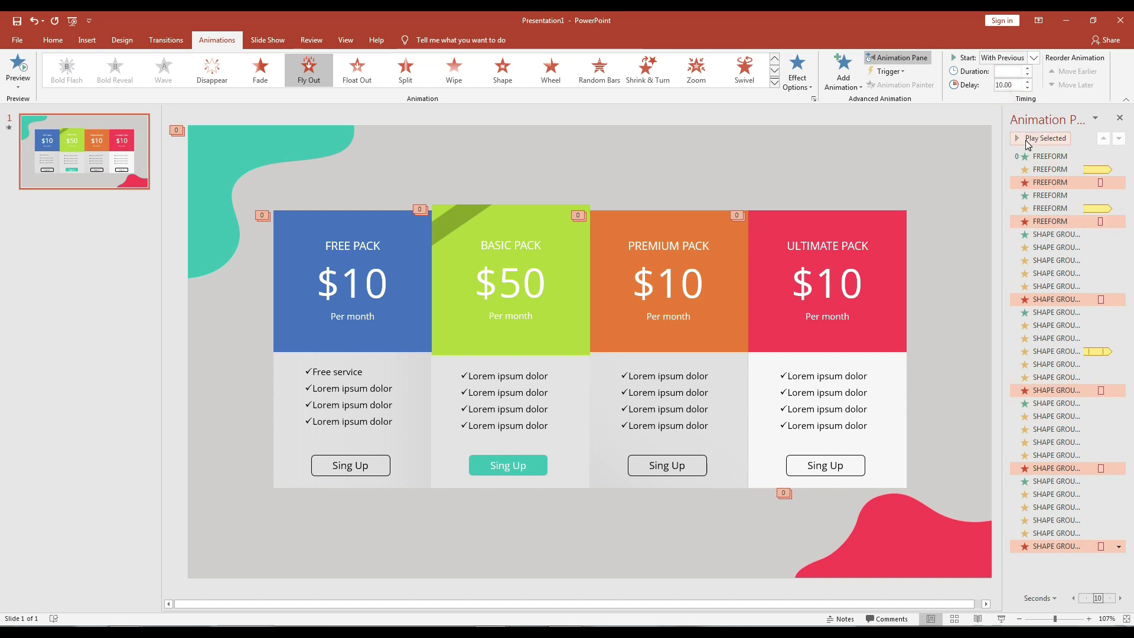
Play the retimed exit animations in preview, restarting and then stopping playback
left_click(984, 153)
left_click(1022, 141)
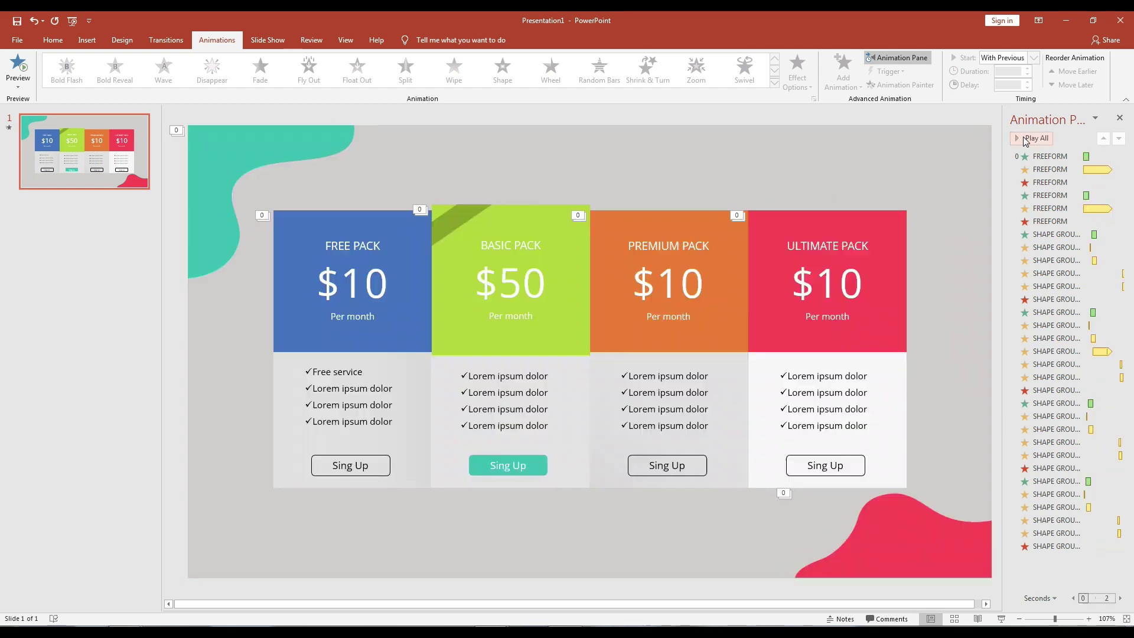
left_click(1026, 139)
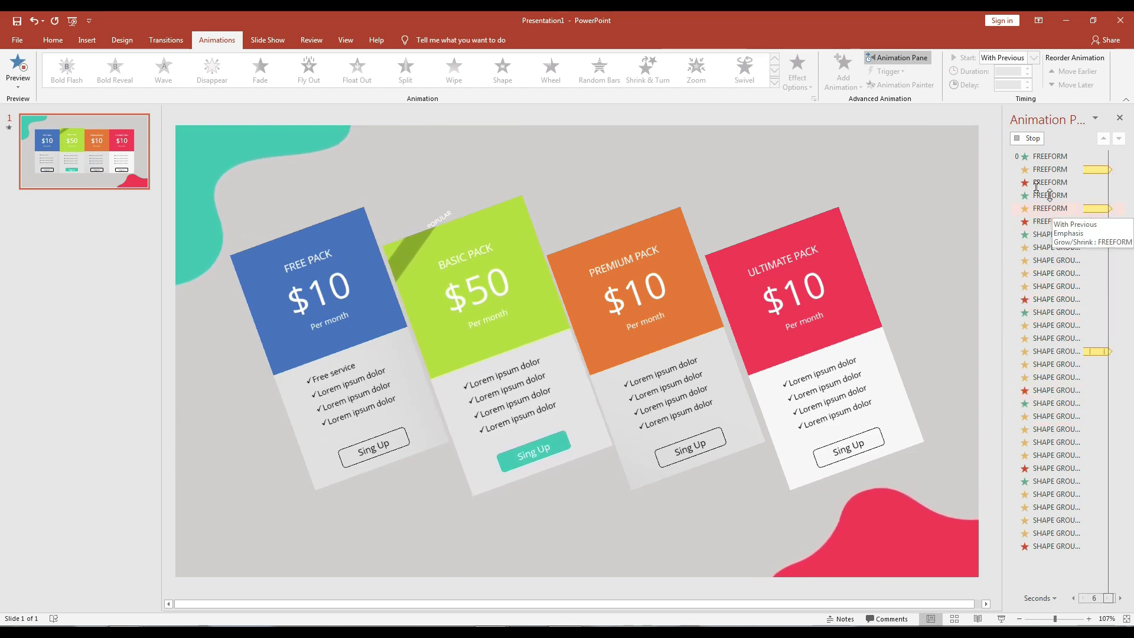
left_click(1029, 138)
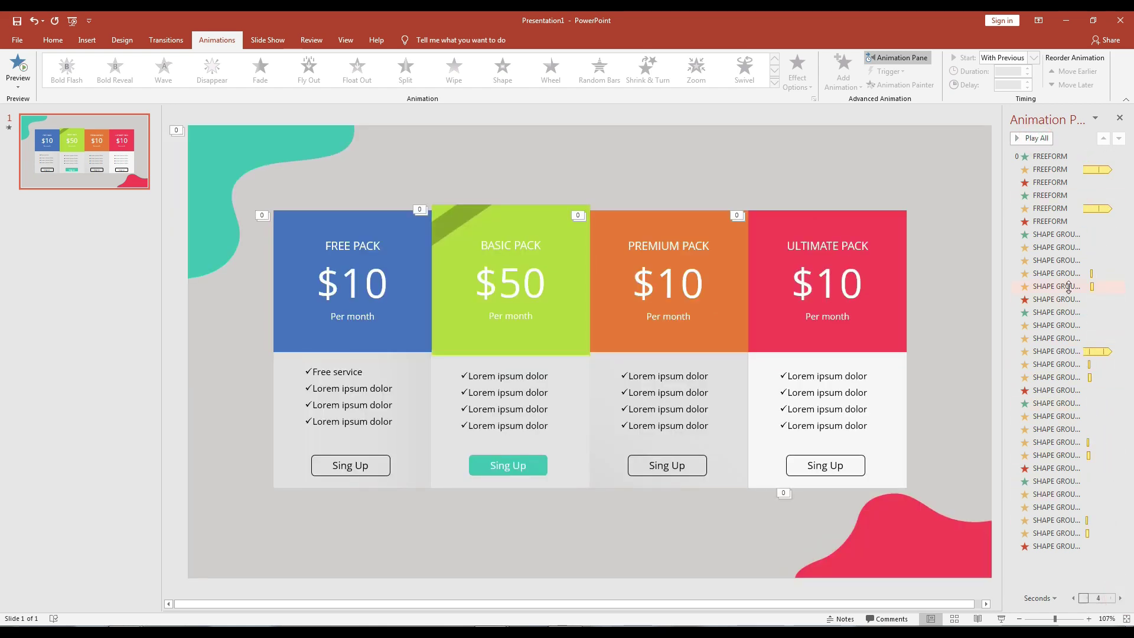
Give all the yellow emphasis animations a 09.80-second delay and preview them
left_click(1057, 273)
left_click(1067, 285, "shift")
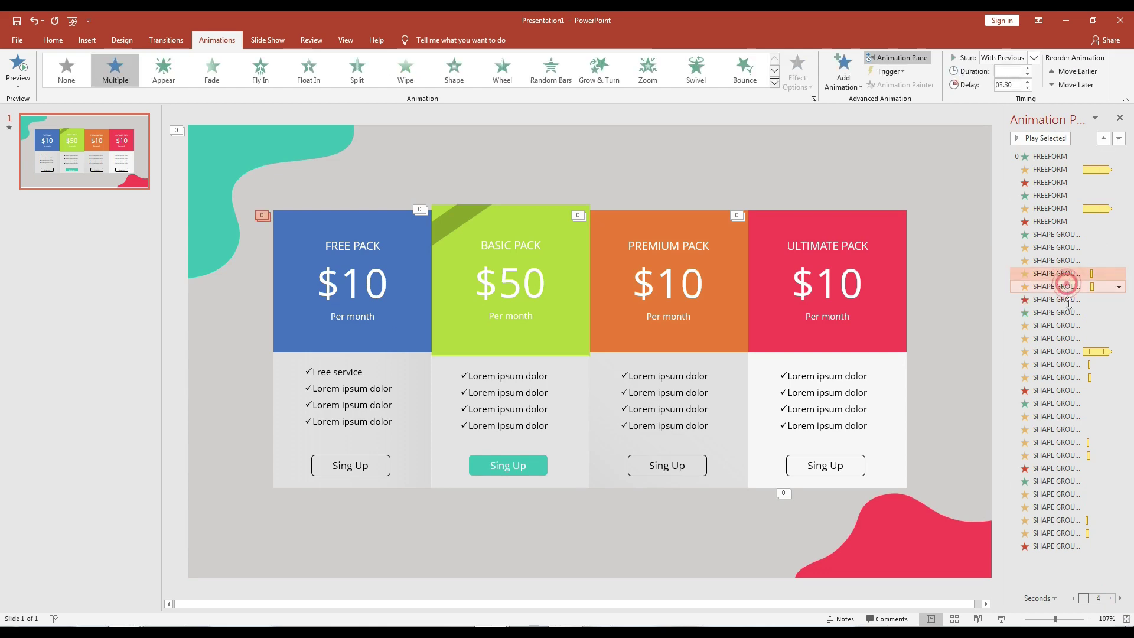
left_click(1078, 363, "ctrl")
left_click(1083, 378, "ctrl")
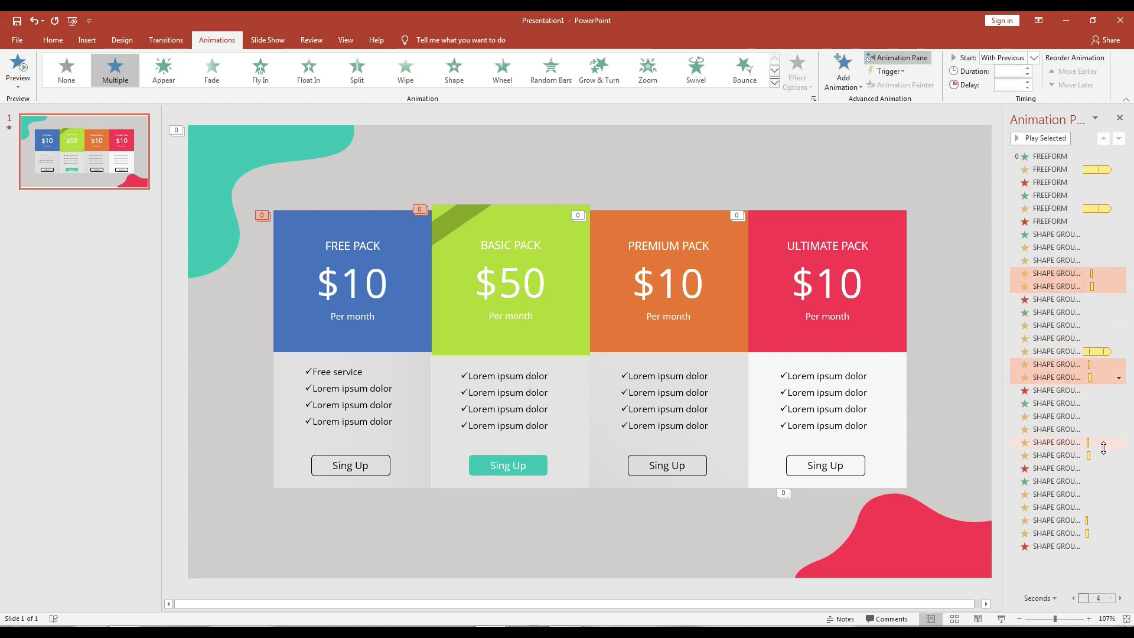
left_click(1103, 443, "ctrl")
left_click(1100, 456, "ctrl")
left_click(1097, 520, "ctrl")
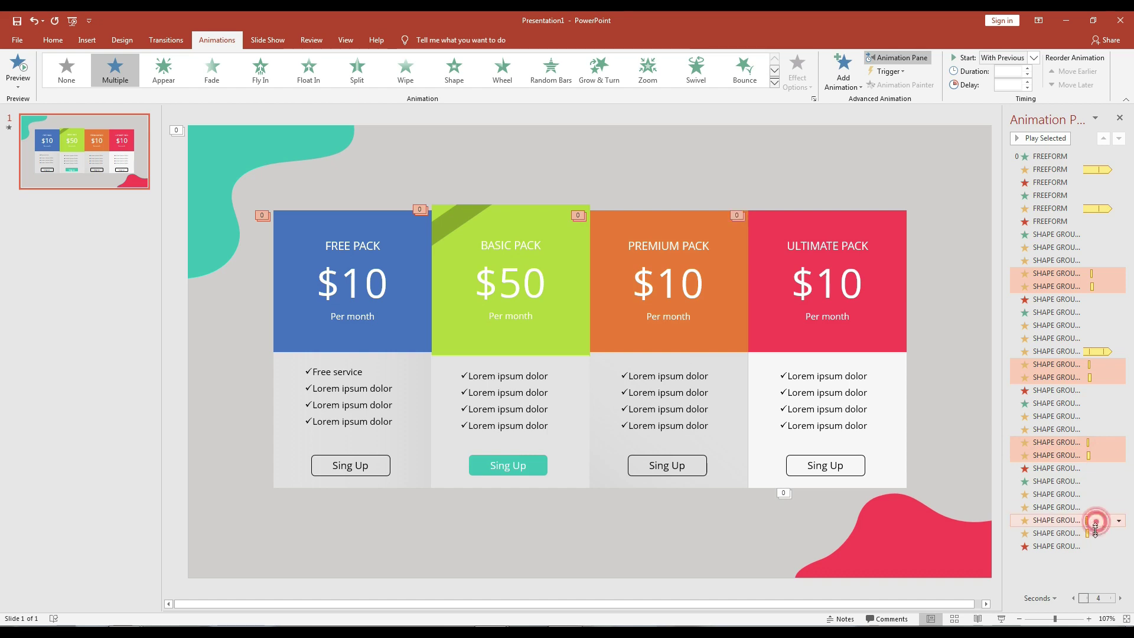
left_click(1094, 532, "ctrl")
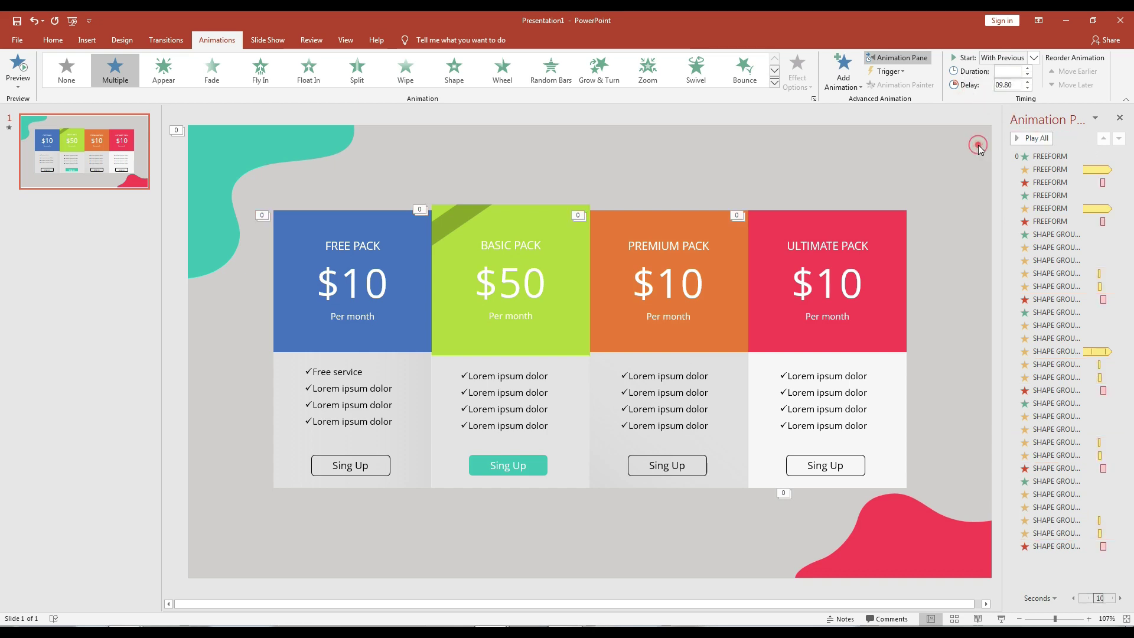
left_click(1033, 139)
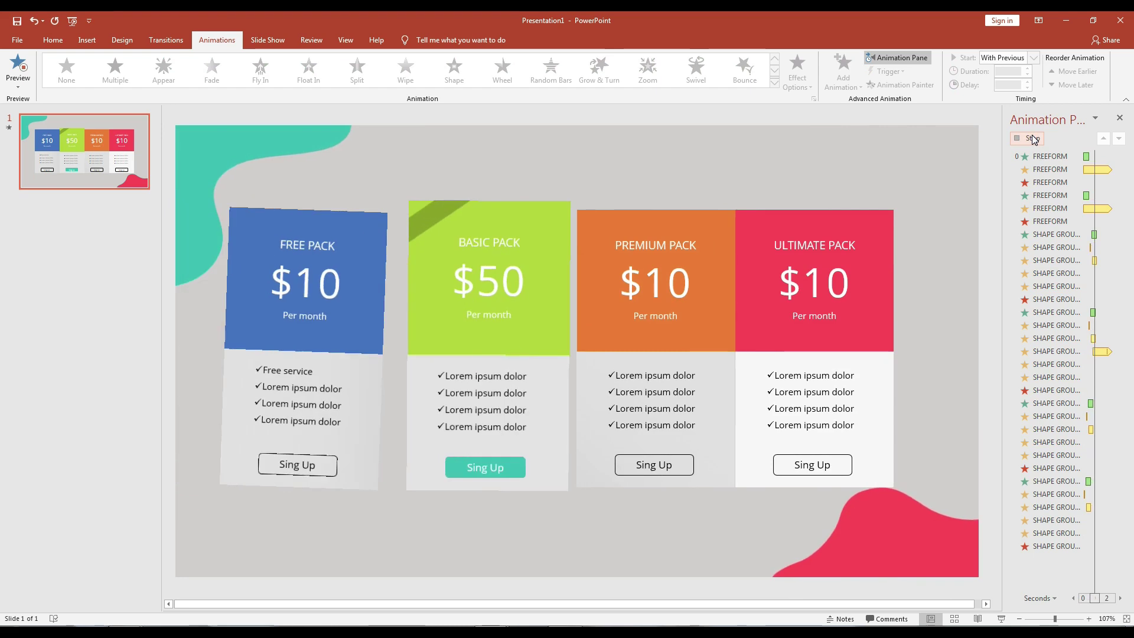